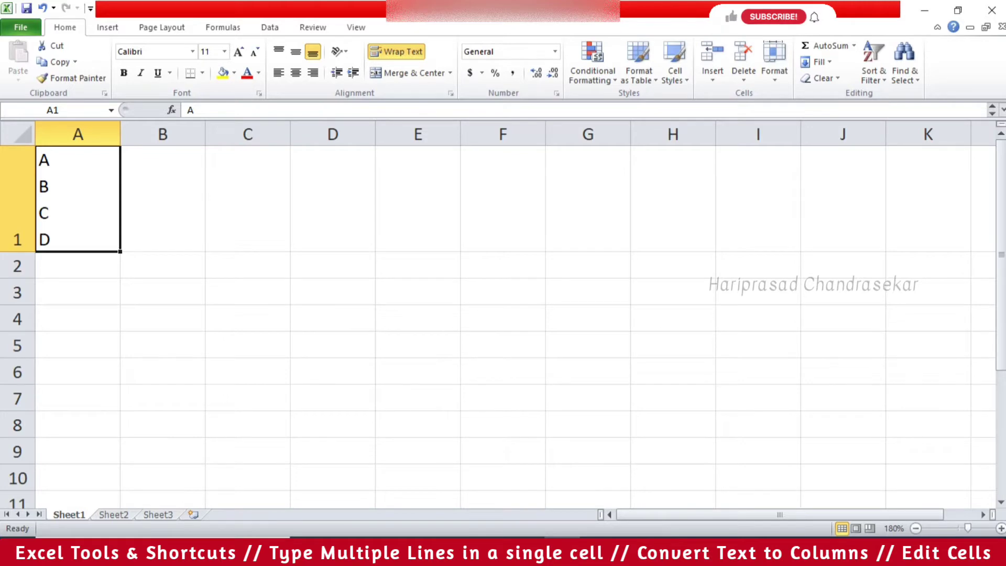
# Fill cell A2 with the four-line A B C D entry by accepting AutoComplete
pyautogui.press('Down')
pyautogui.write('A')
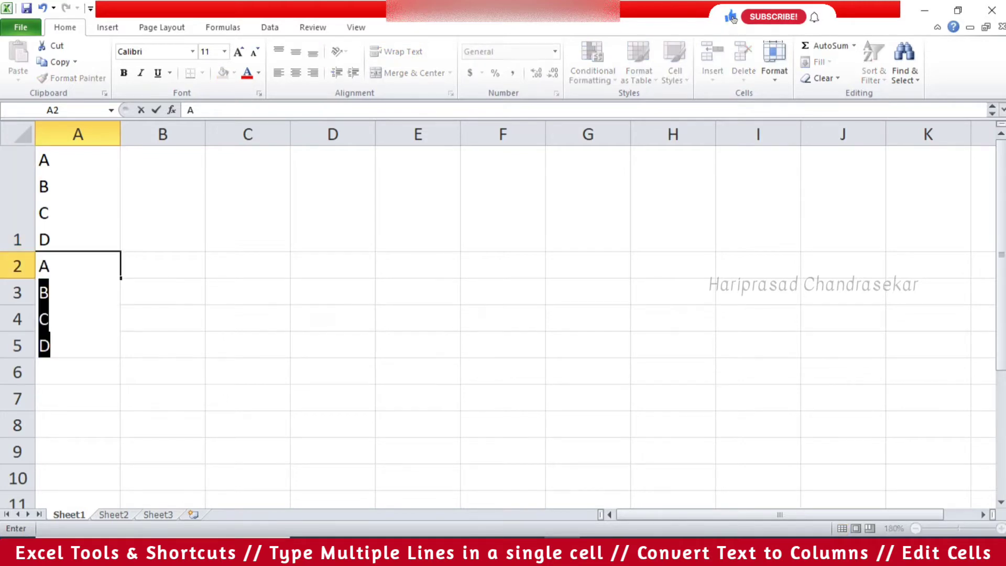
pyautogui.press('Return')
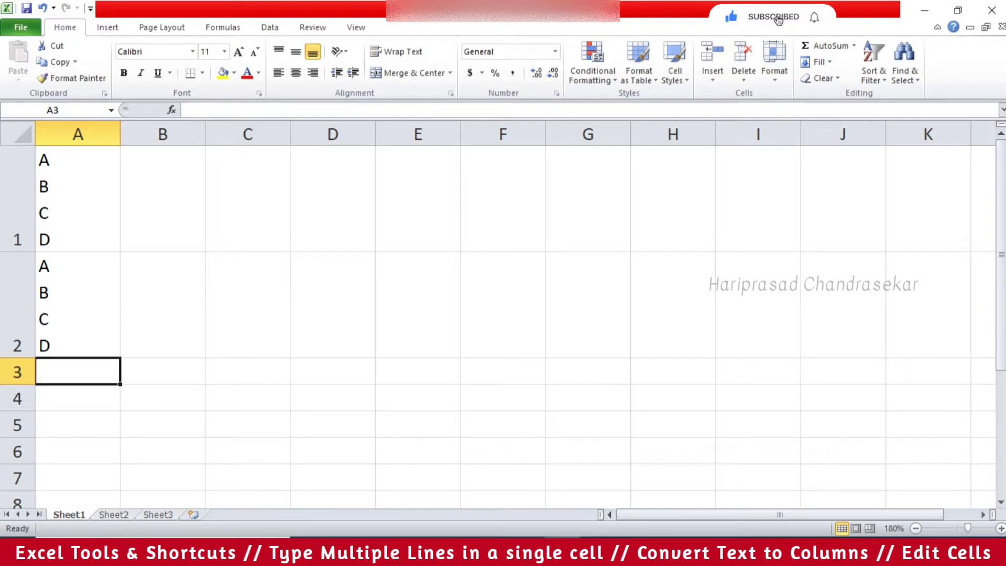
# Enter E, F, G and H in cells A3 to A6 and select that range
pyautogui.write('E')
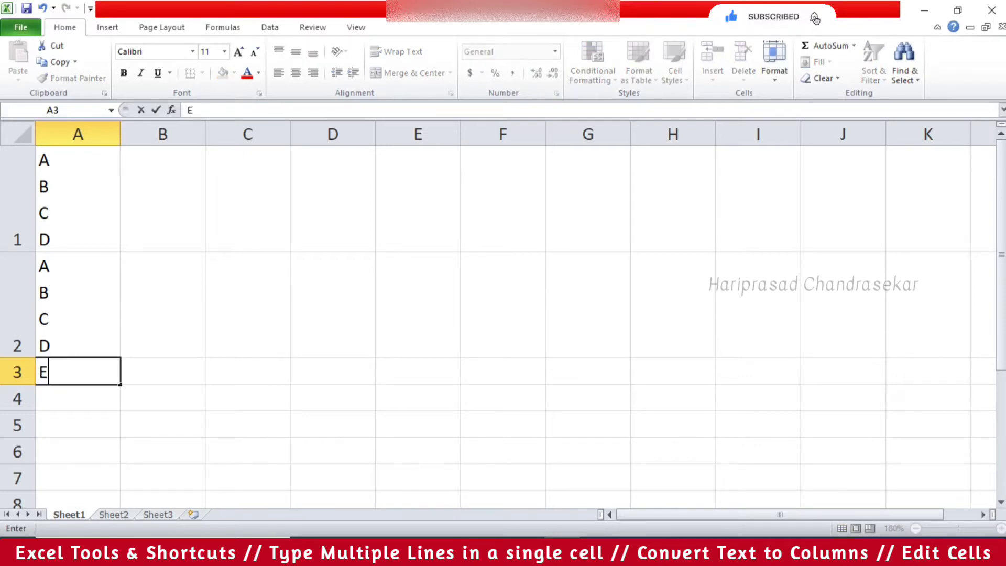
pyautogui.press('Return')
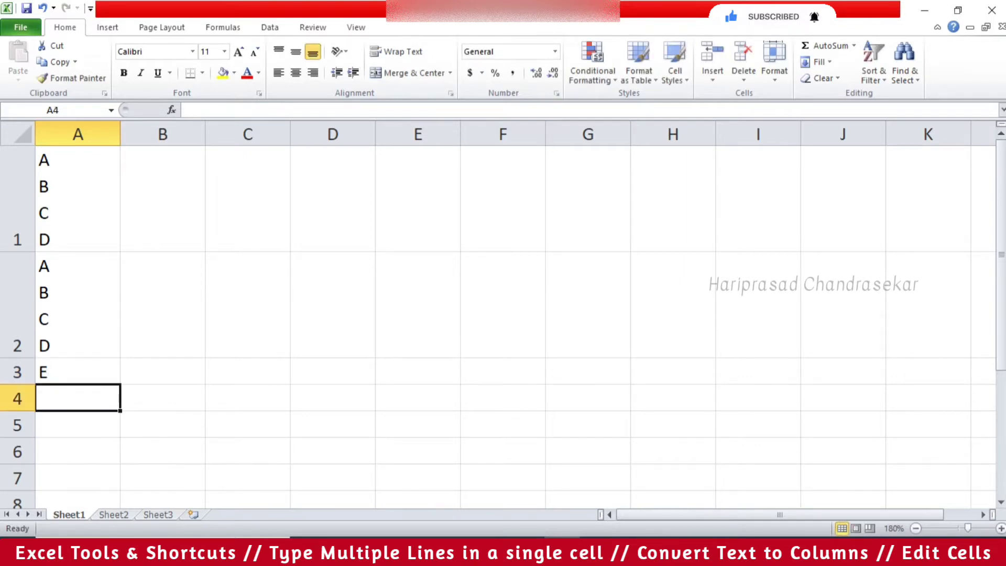
pyautogui.write('F')
pyautogui.press('Return')
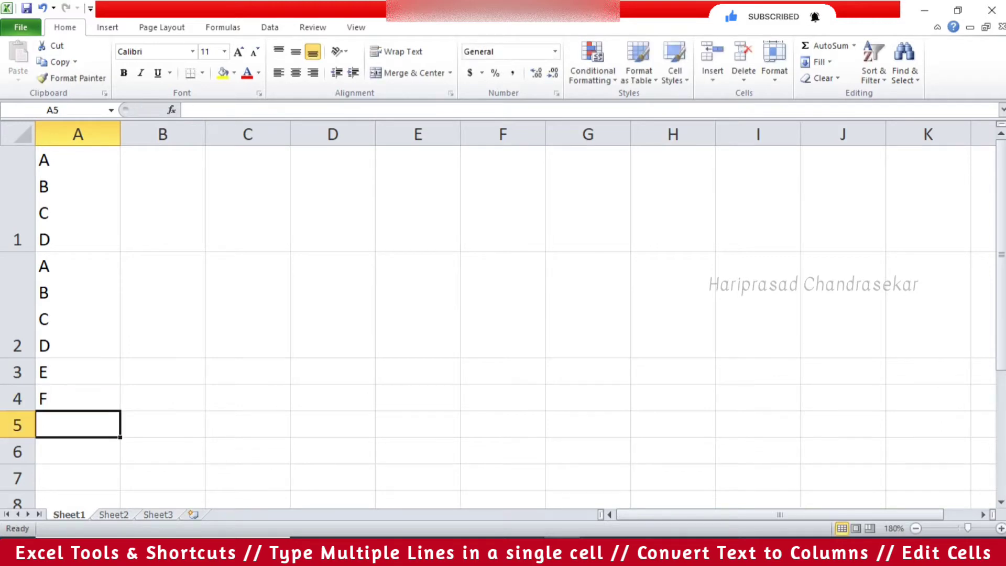
pyautogui.write('G')
pyautogui.press('Return')
pyautogui.write('H')
pyautogui.press('Return')
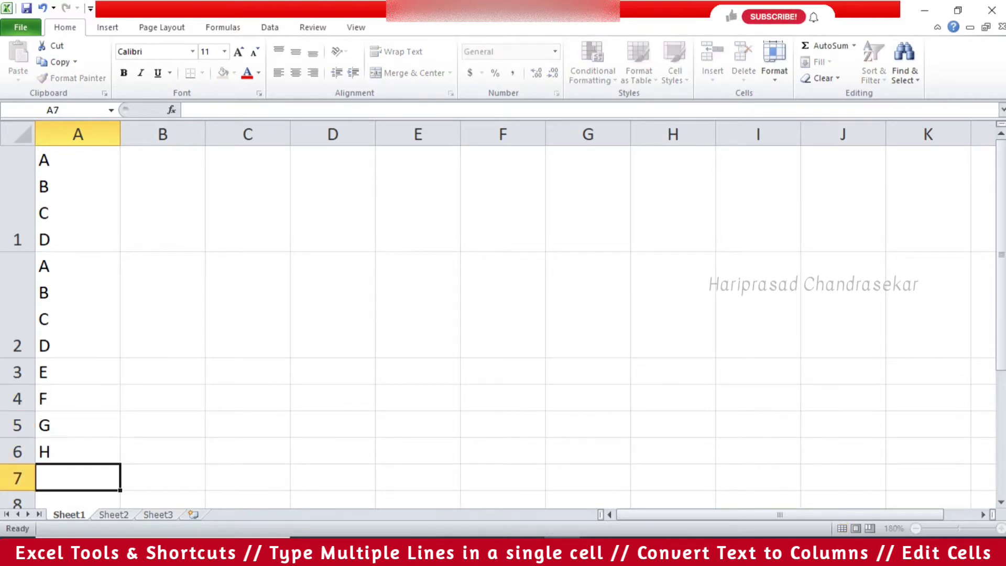
pyautogui.moveTo(77, 372); pyautogui.dragTo(77, 452)
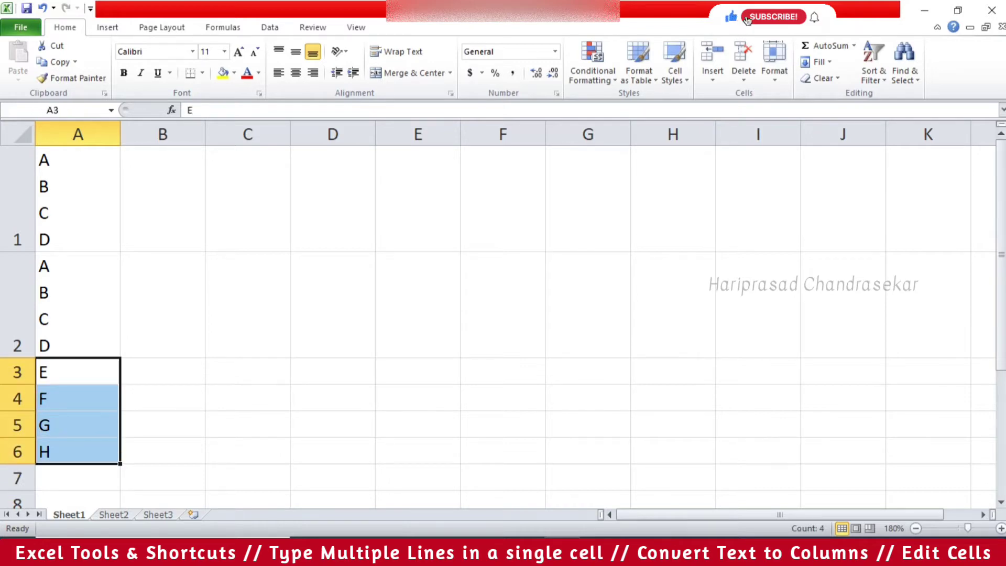
# Clear the letters E to H from cells A3 to A6
pyautogui.press('Up')
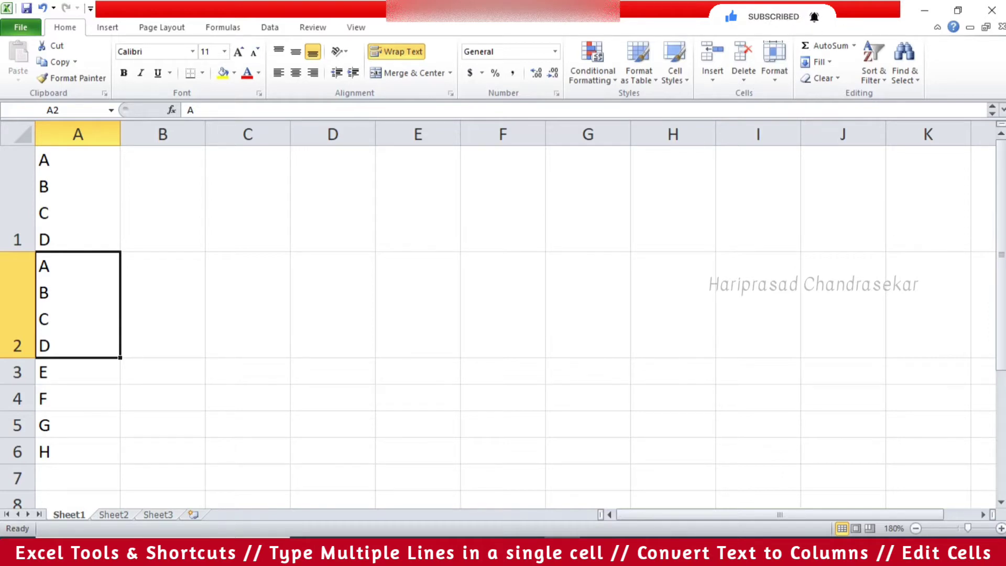
pyautogui.press('Down')
pyautogui.hotkey('shift', 'Down')
pyautogui.hotkey('shift', 'Down')
pyautogui.hotkey('shift', 'Down')
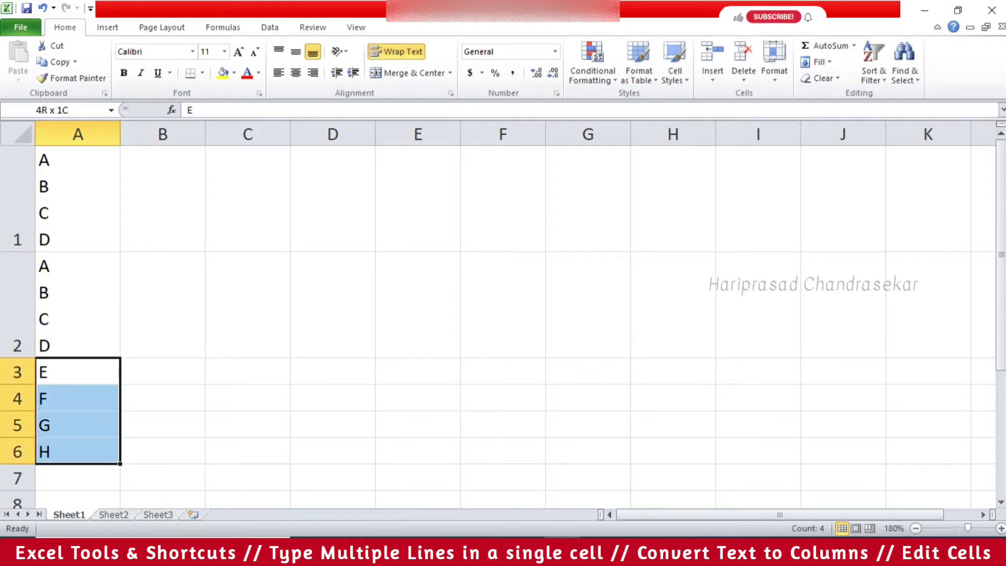
pyautogui.press('Delete')
# Enter E, F, G and H on four separate lines inside cell A3 using Alt+Enter
pyautogui.click(78, 371)
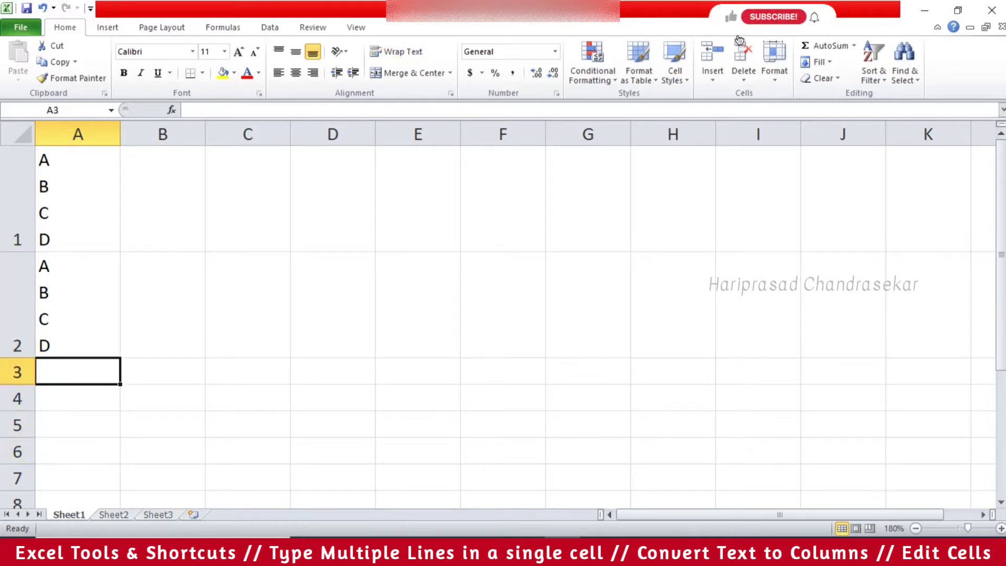
pyautogui.write('E')
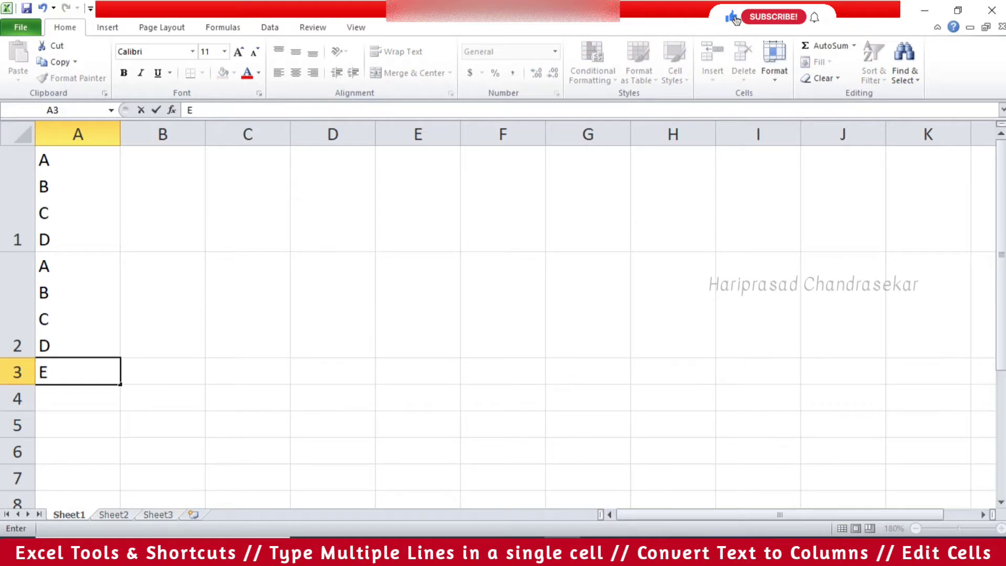
pyautogui.press('alt')
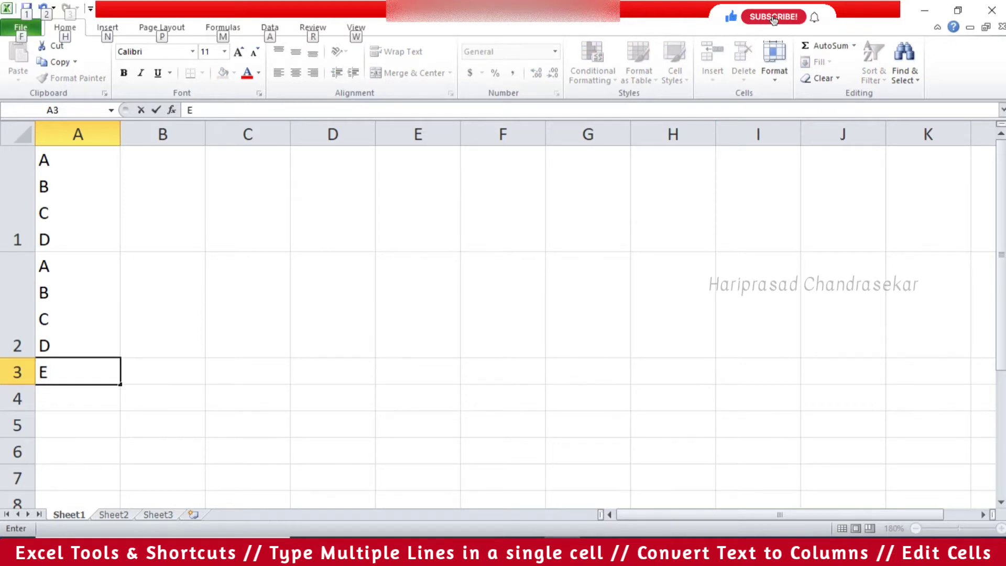
pyautogui.hotkey('alt', 'Return')
pyautogui.write('F')
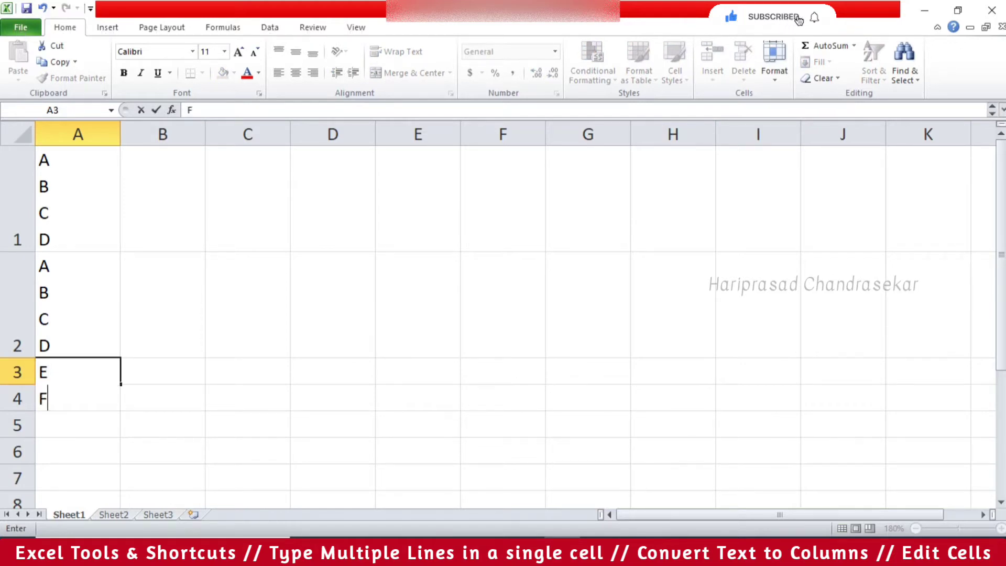
pyautogui.hotkey('alt', 'Return')
pyautogui.write('G')
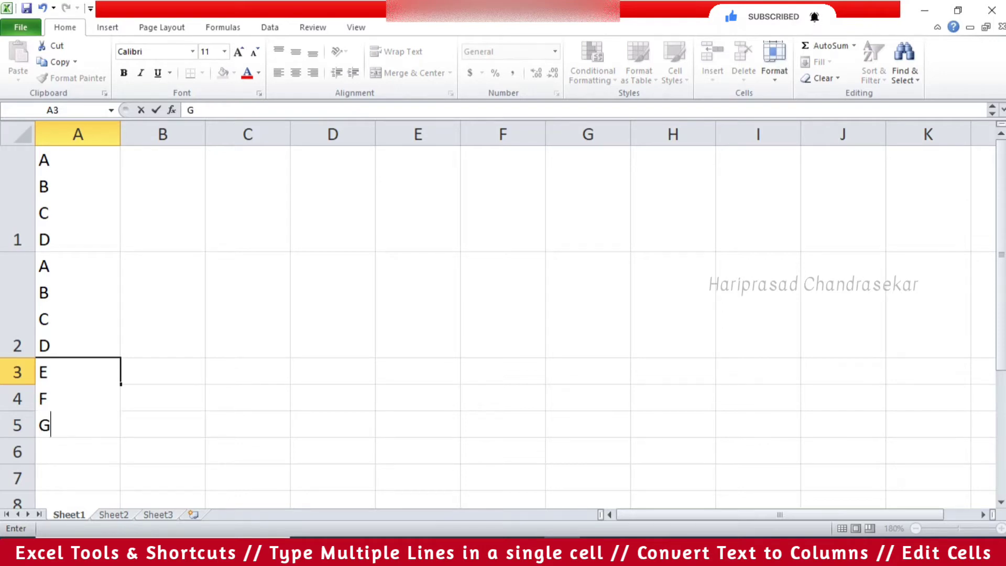
pyautogui.hotkey('alt', 'Return')
pyautogui.write('H')
pyautogui.press('Return')
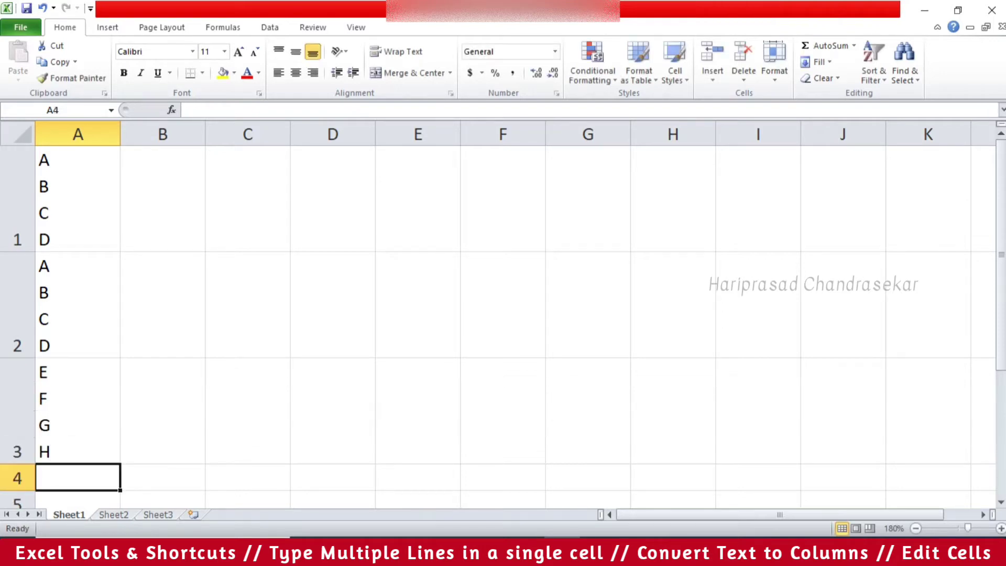
pyautogui.press('Up')
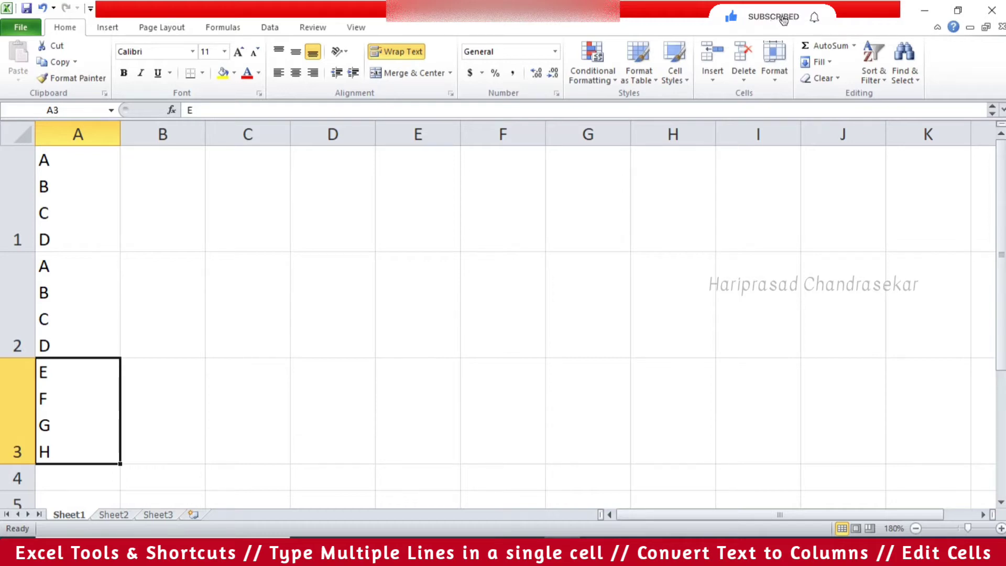
pyautogui.click(78, 199)
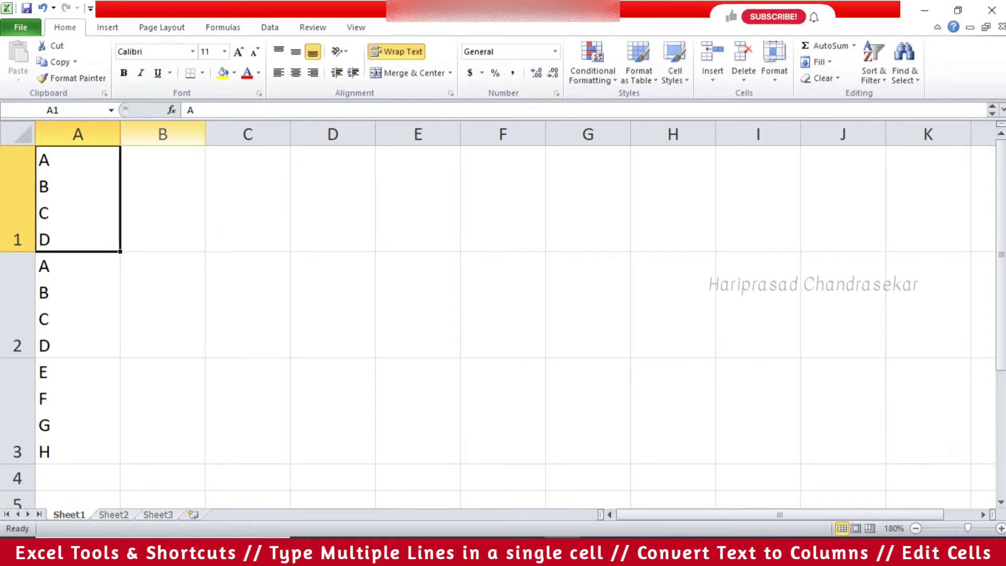
pyautogui.press('F2')
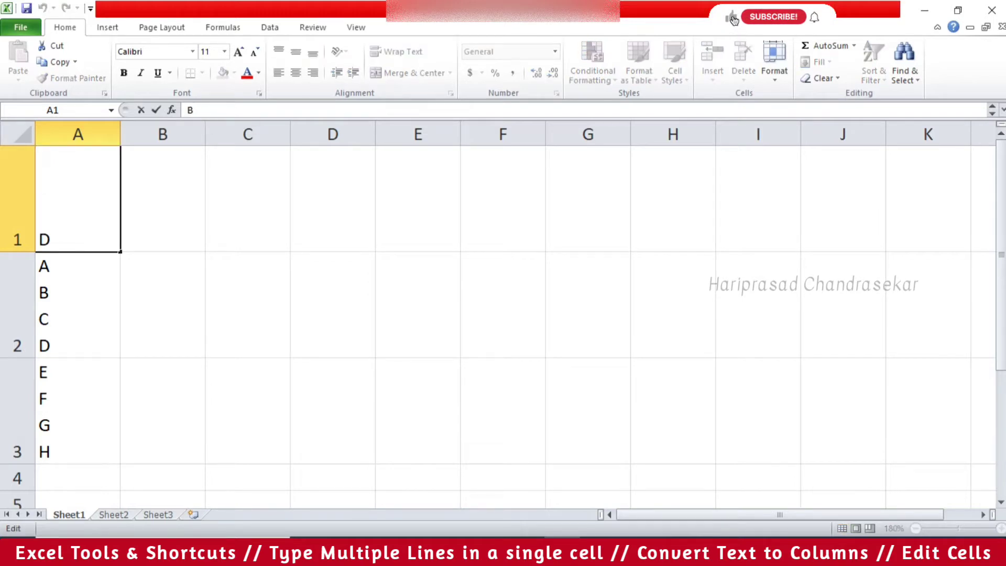
pyautogui.press('Tab')
pyautogui.press('Tab')
pyautogui.press('Tab')
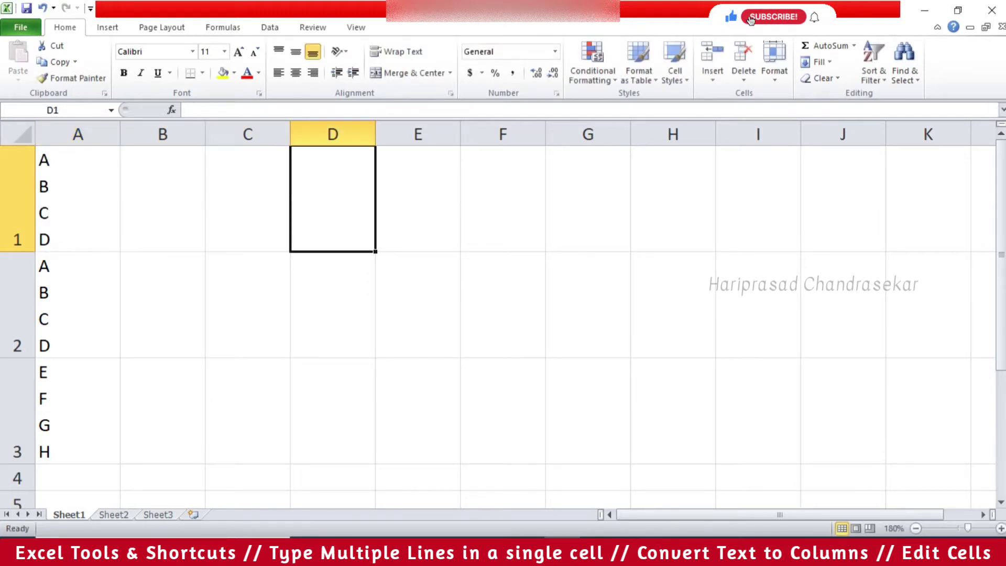
pyautogui.press('Home')
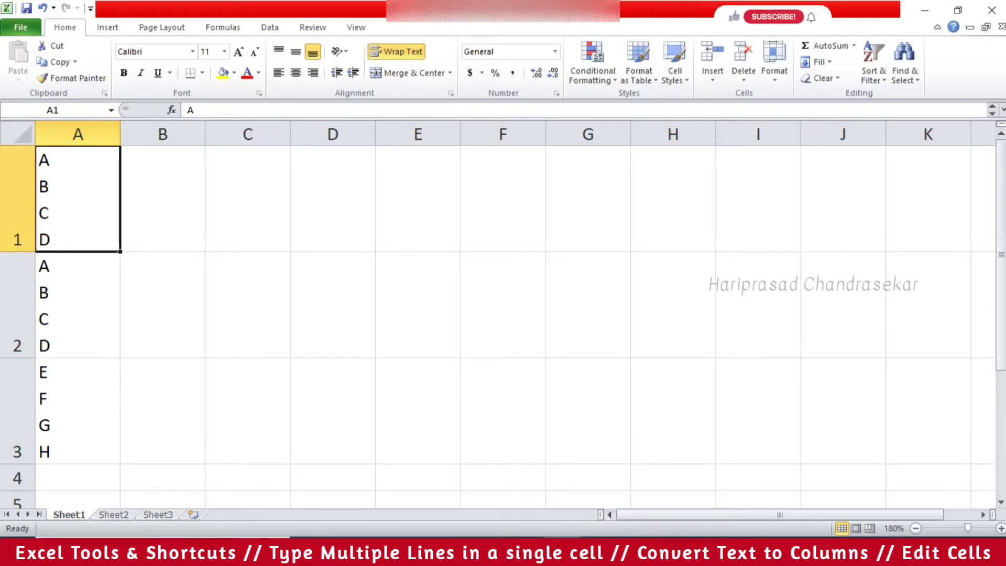
# Split A1 into A1:D1 with Text to Columns, using a line-break Other delimiter and Space unchecked
pyautogui.click(270, 27)
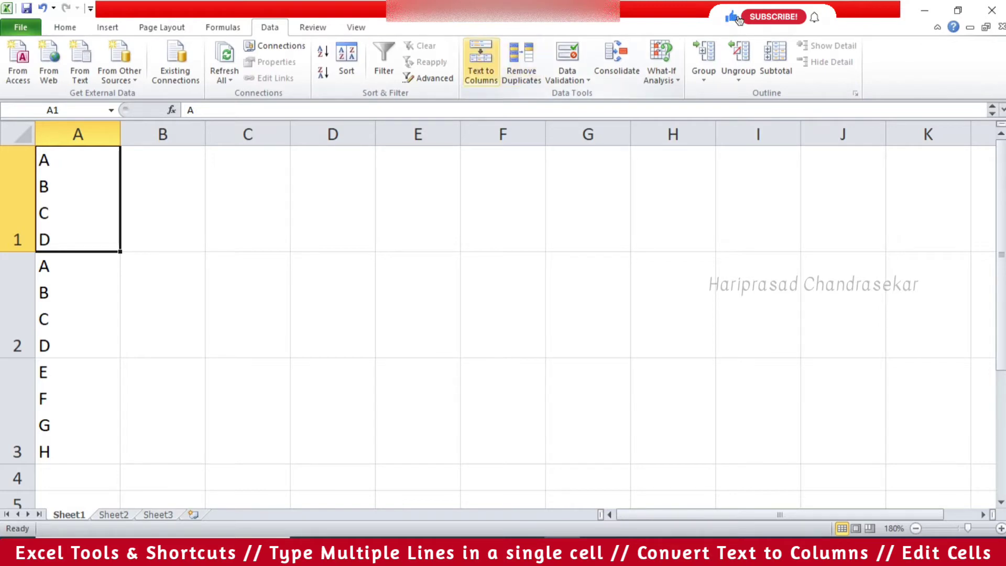
pyautogui.click(481, 62)
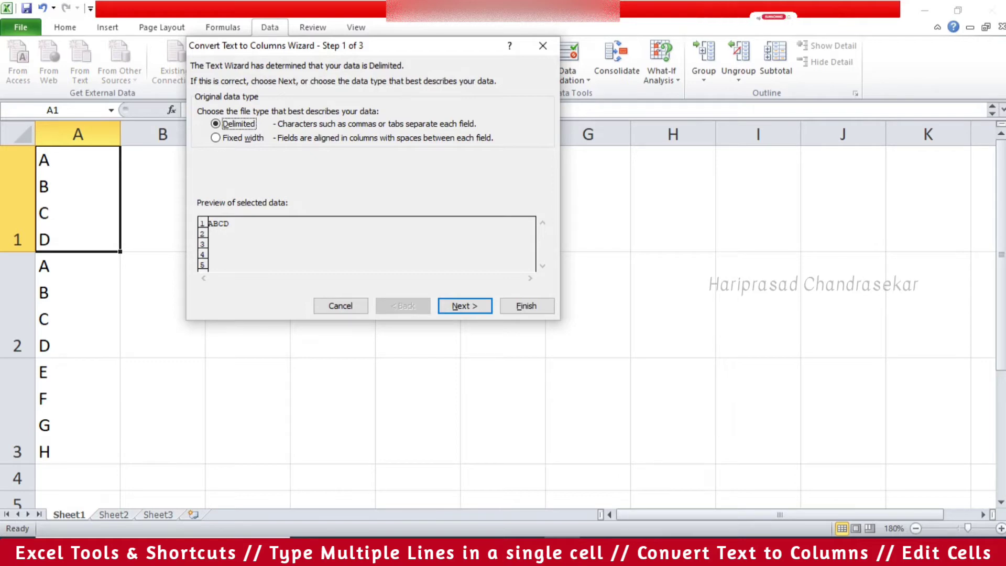
pyautogui.press('Return')
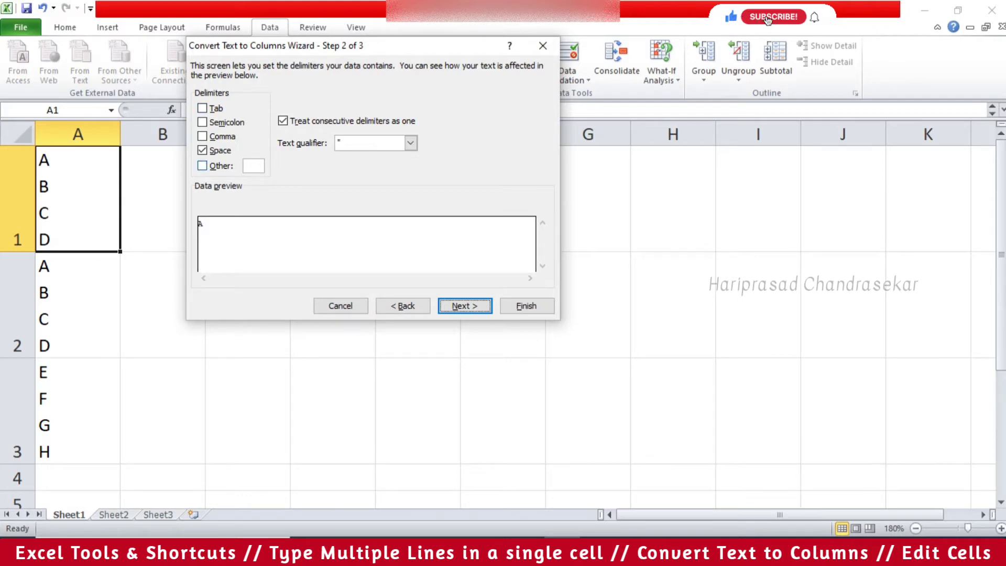
pyautogui.click(202, 165)
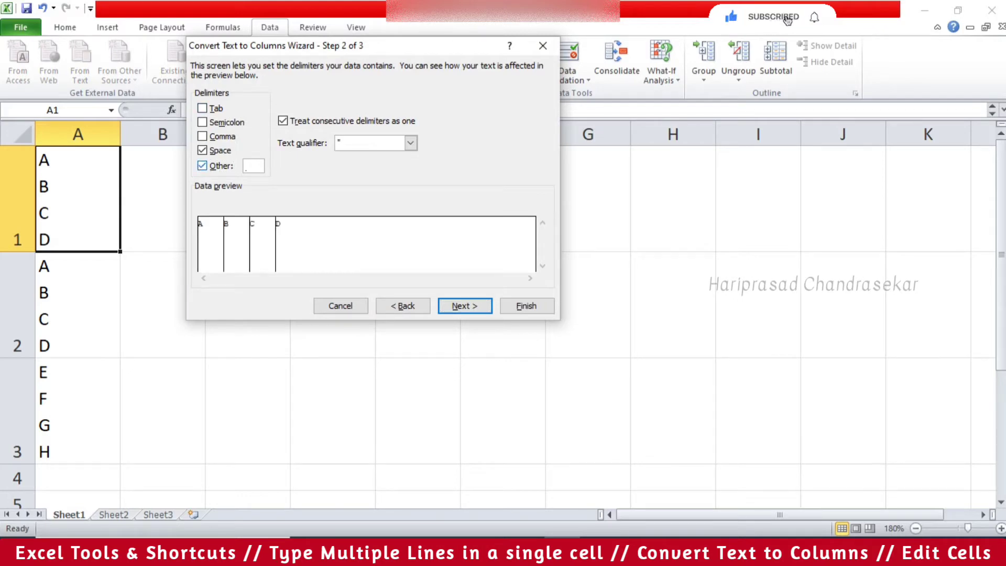
pyautogui.click(203, 151)
pyautogui.press('space')
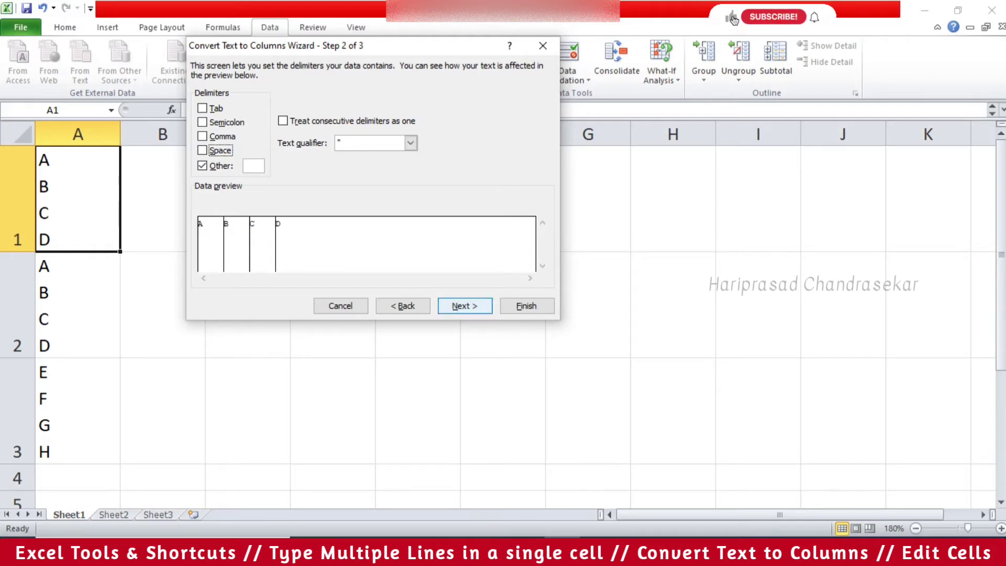
pyautogui.click(465, 306)
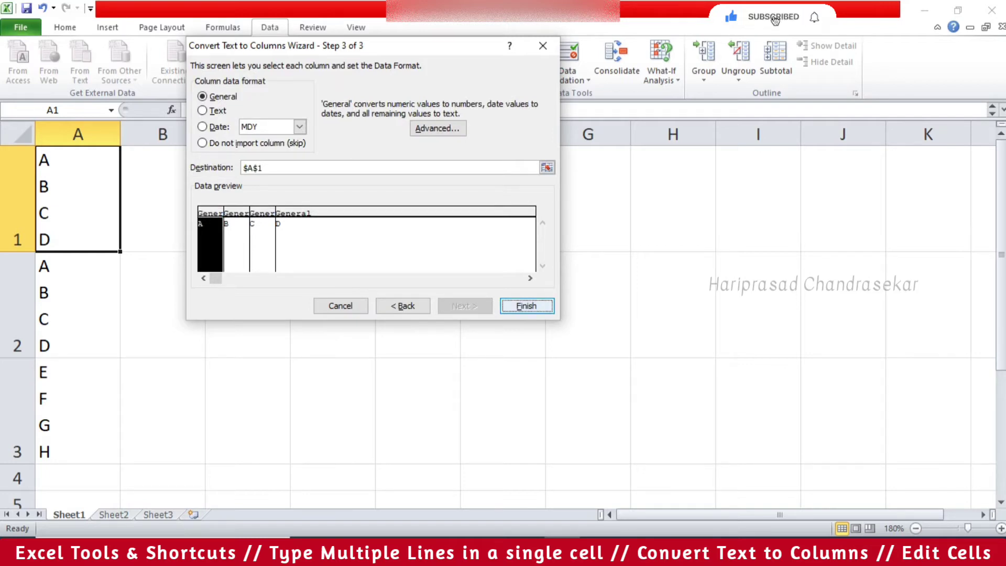
pyautogui.press('Return')
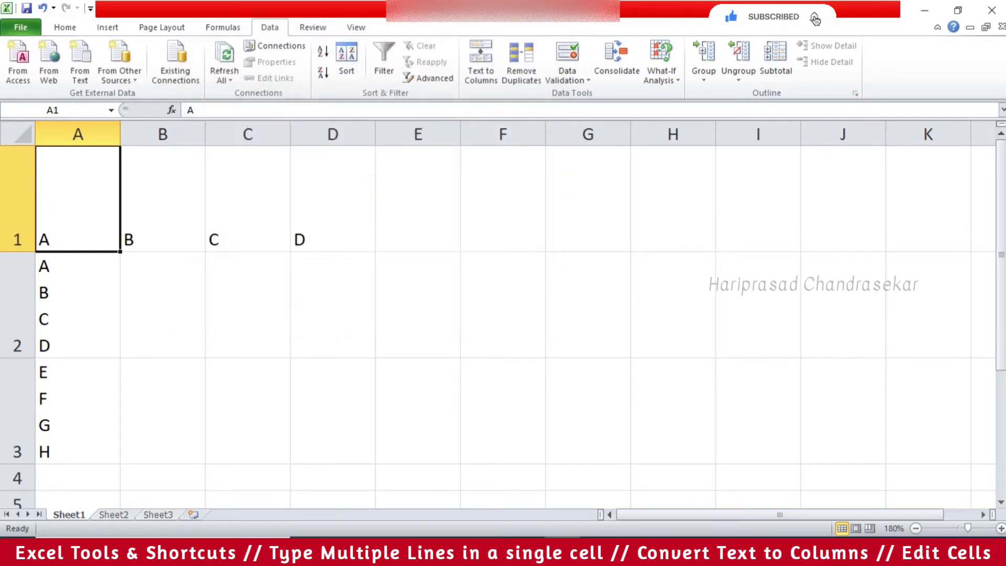
# Select A2:A3 and split their line-break entries into columns A to D
pyautogui.press('Right')
pyautogui.press('Left')
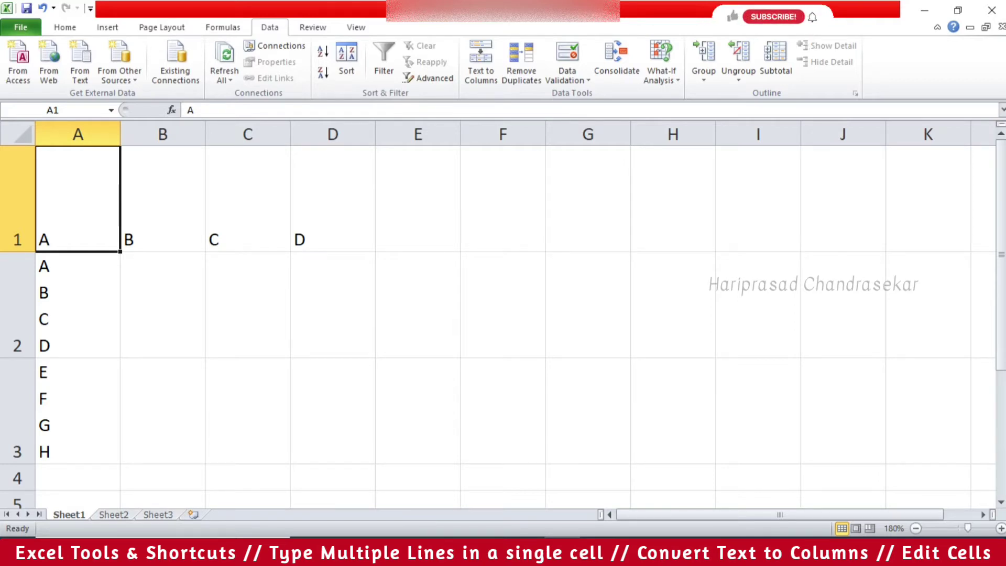
pyautogui.press('Down')
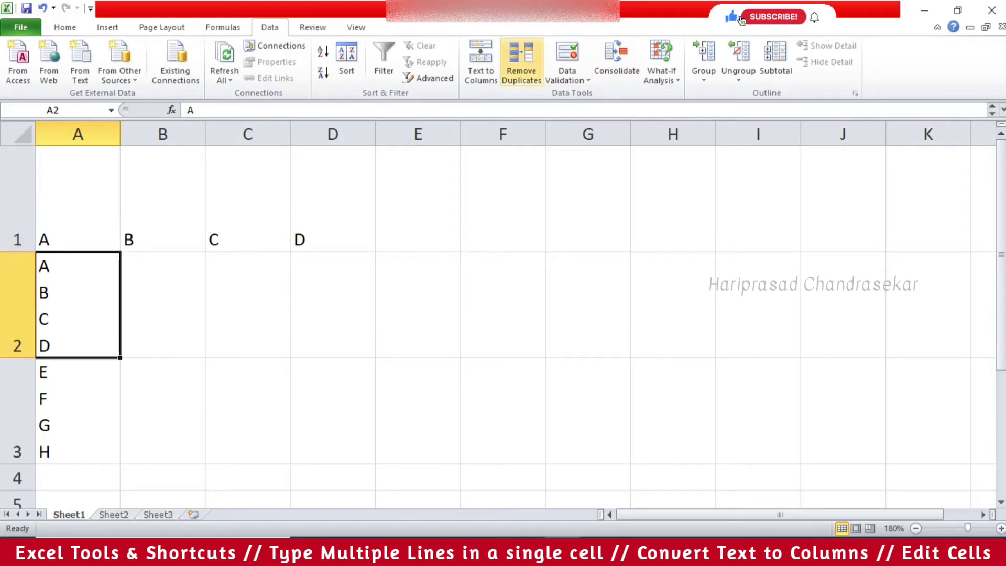
pyautogui.hotkey('shift', 'Down')
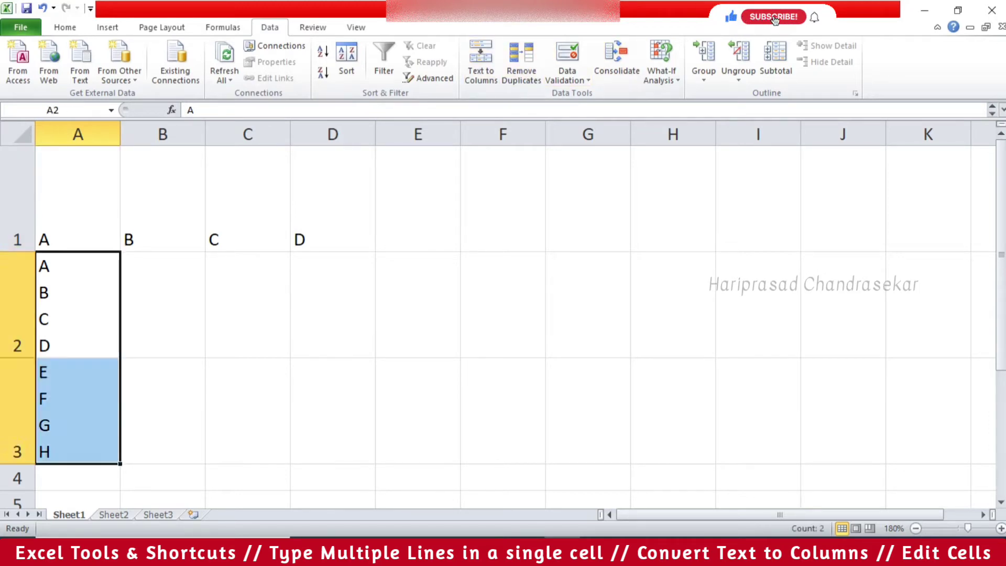
pyautogui.click(480, 62)
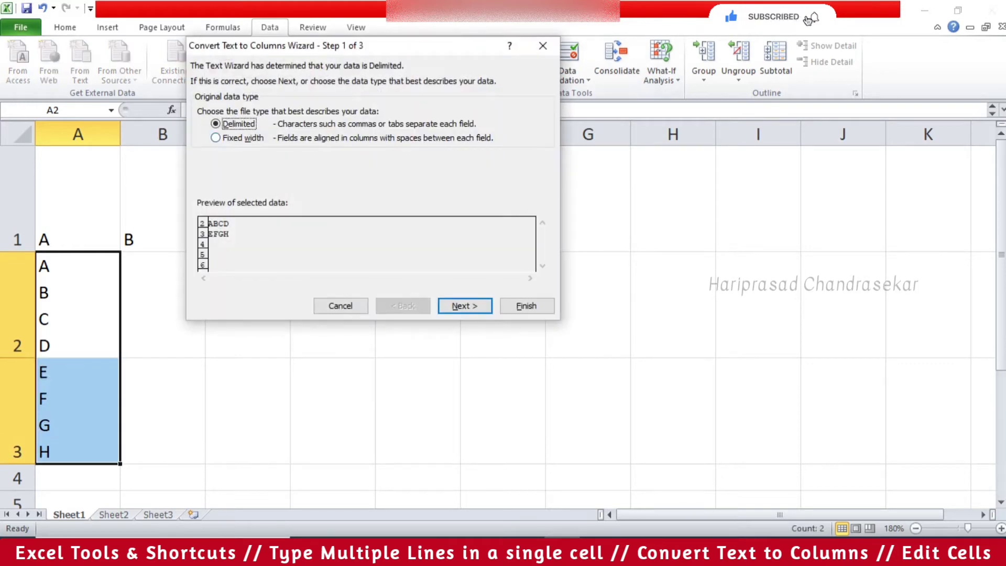
pyautogui.click(465, 306)
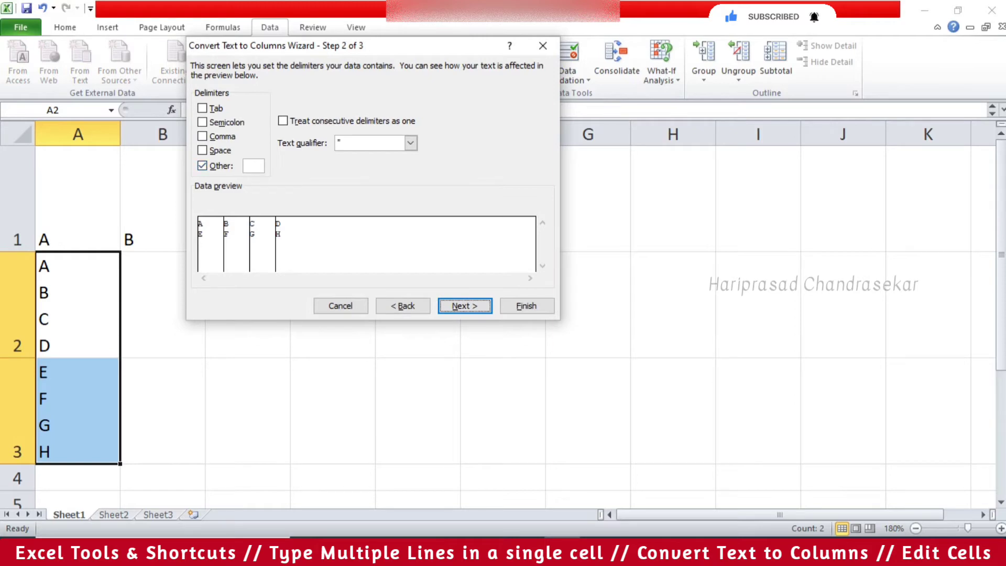
pyautogui.click(527, 305)
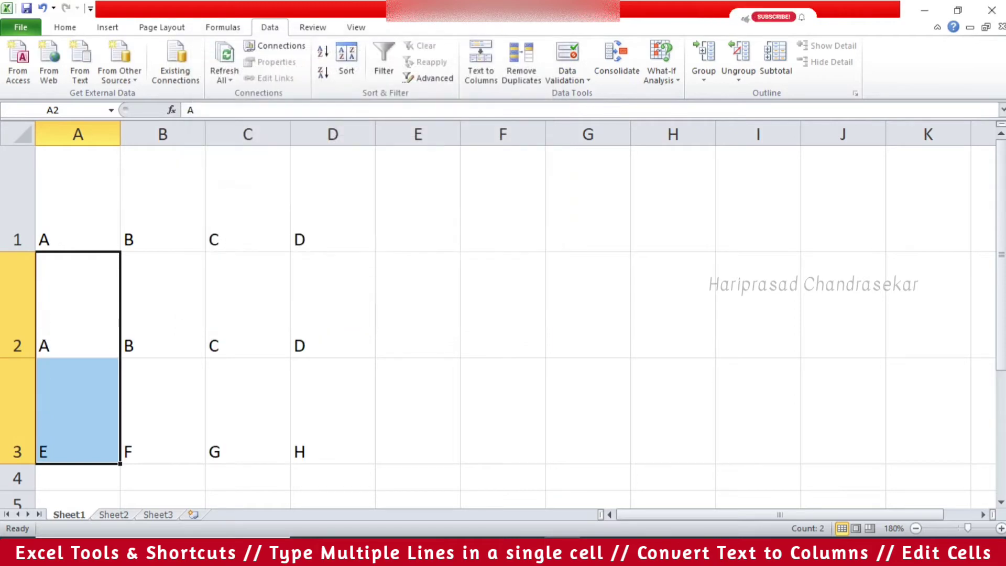
# Auto-fit all row heights on the sheet back to normal
pyautogui.hotkey('ctrl', 'a')
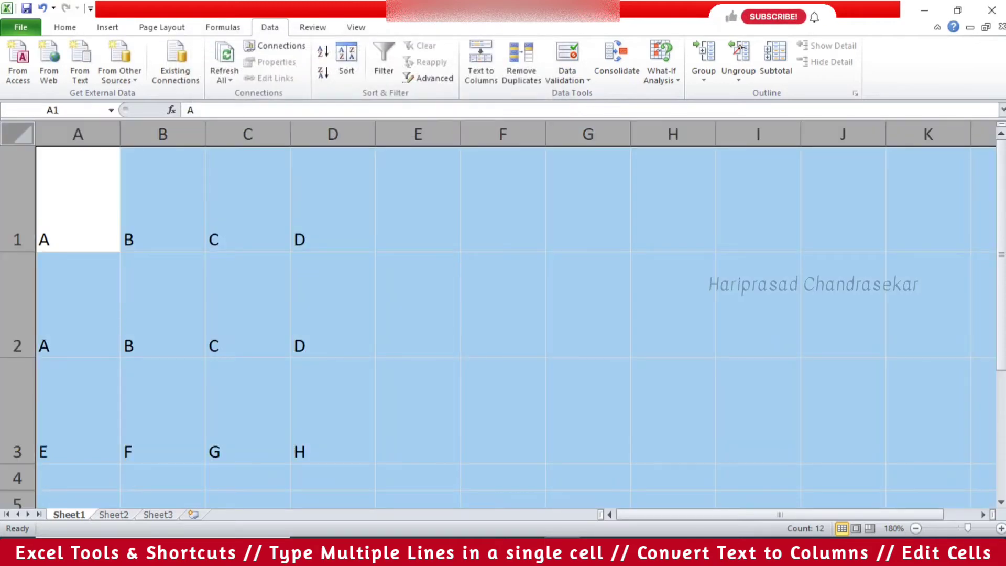
pyautogui.doubleClick(19, 251)
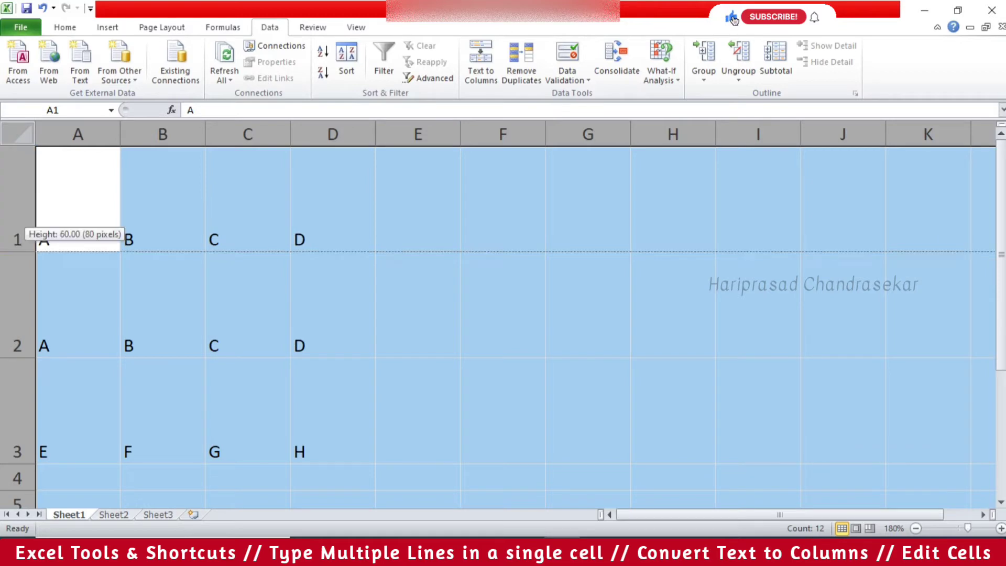
pyautogui.click(78, 160)
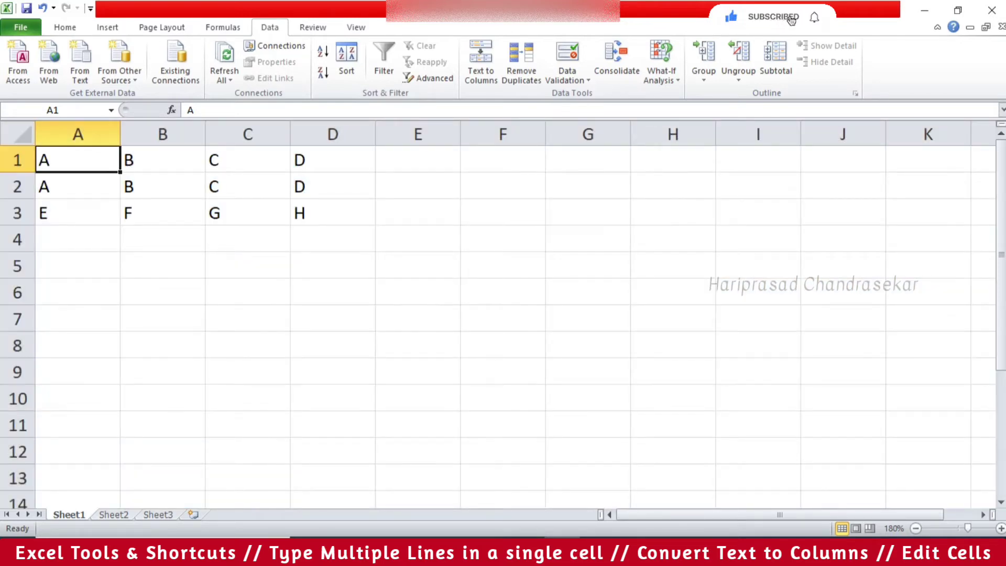
# Enter 'A B C D' in cell A4
pyautogui.click(78, 239)
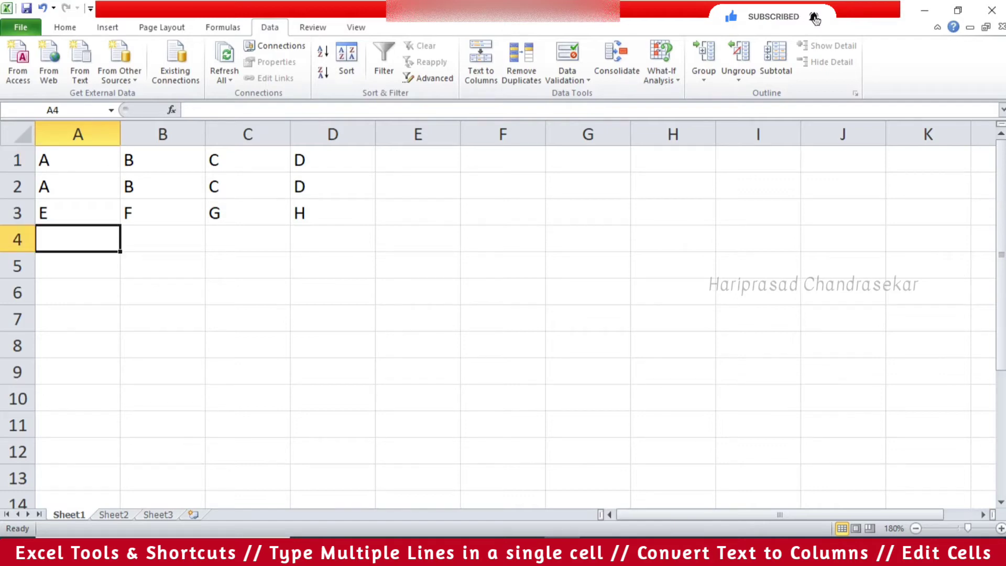
pyautogui.write('A B C')
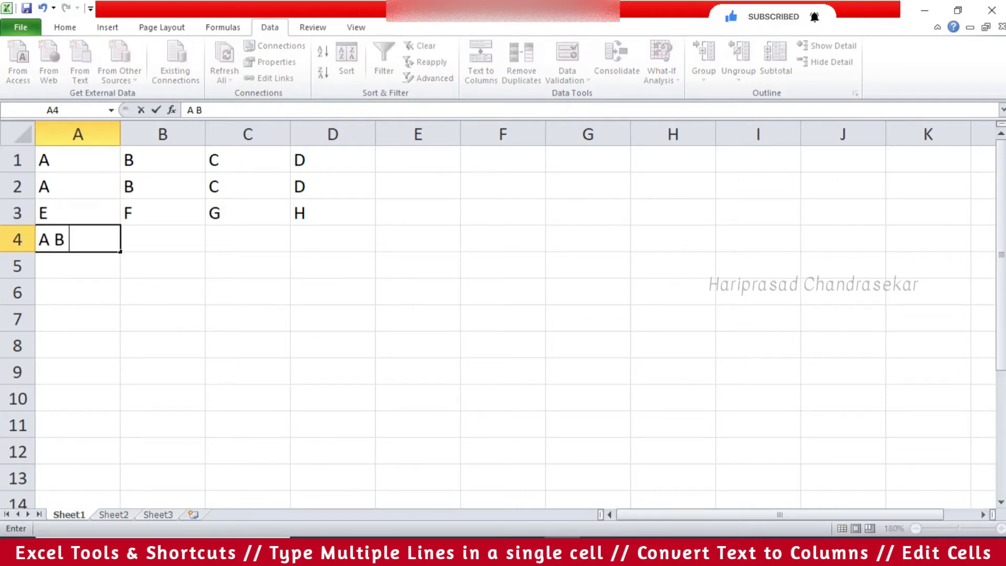
pyautogui.write(' D')
pyautogui.press('Tab')
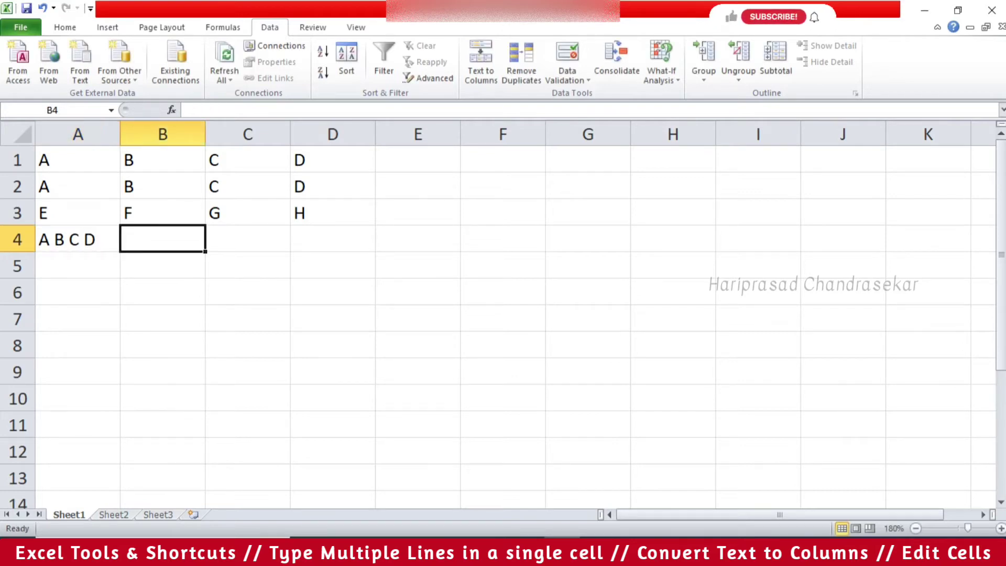
pyautogui.click(77, 239)
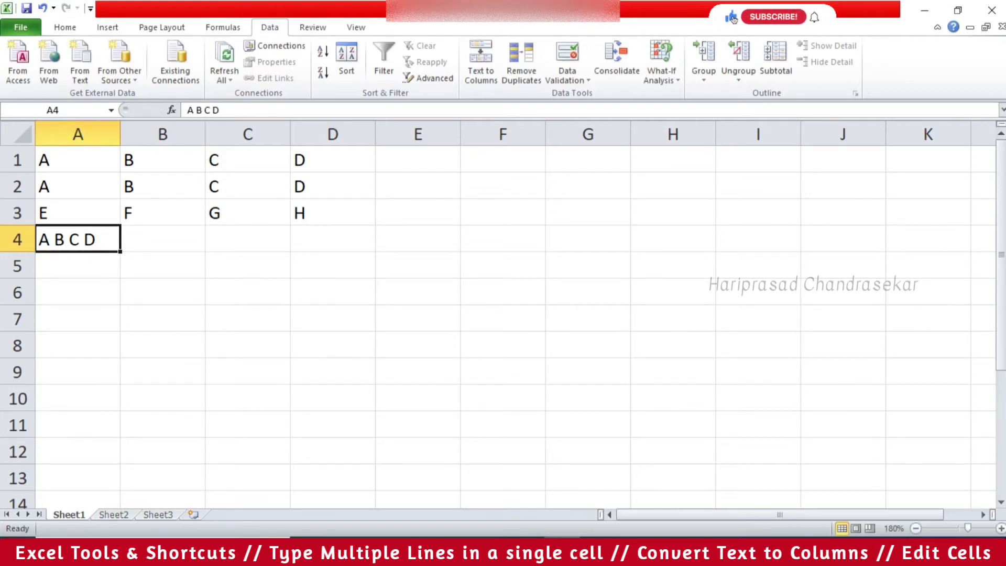
# Set up Text to Columns on A4 as Delimited, splitting on spaces with consecutive delimiters treated as one
pyautogui.click(481, 62)
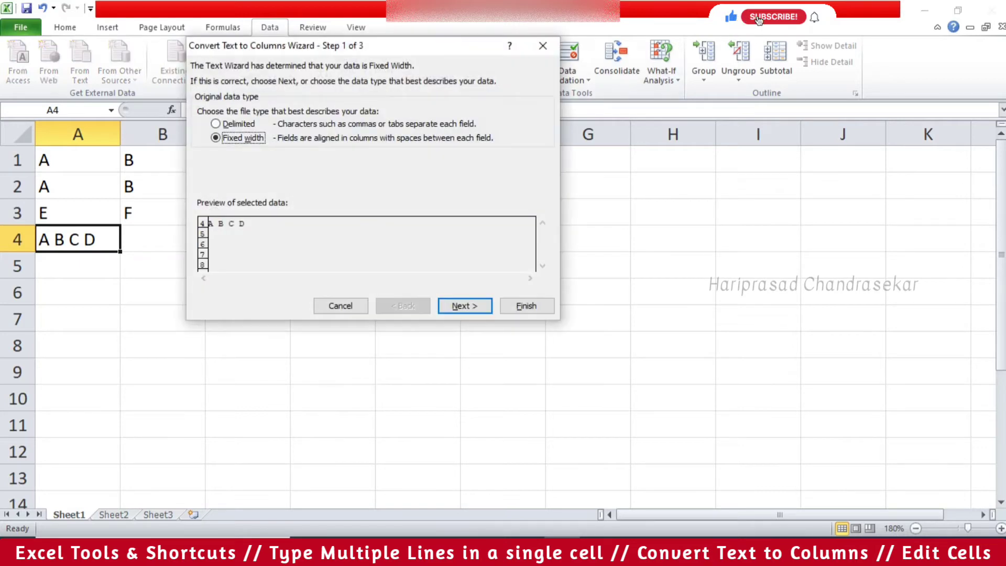
pyautogui.press('Return')
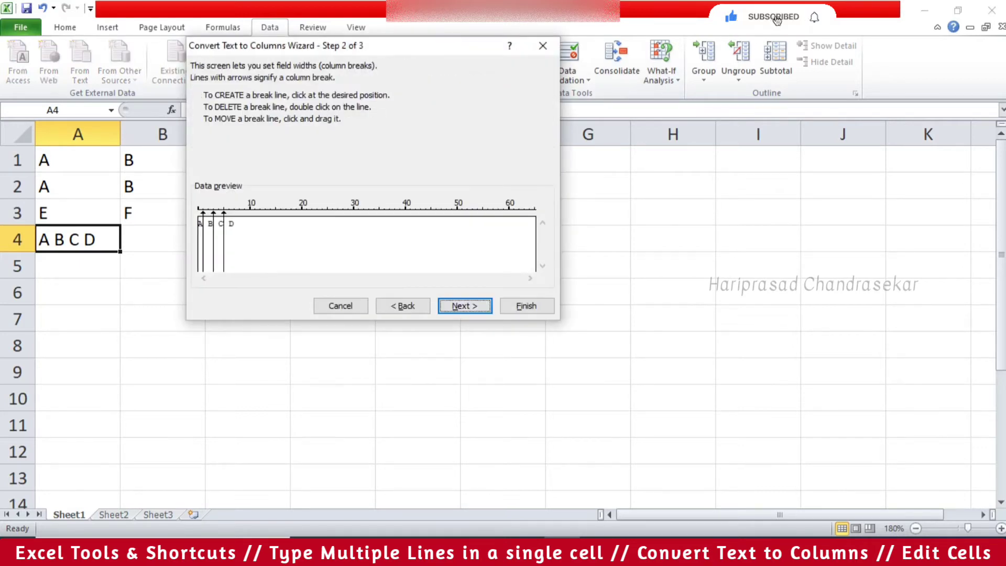
pyautogui.hotkey('shift', 'Tab')
pyautogui.press('Return')
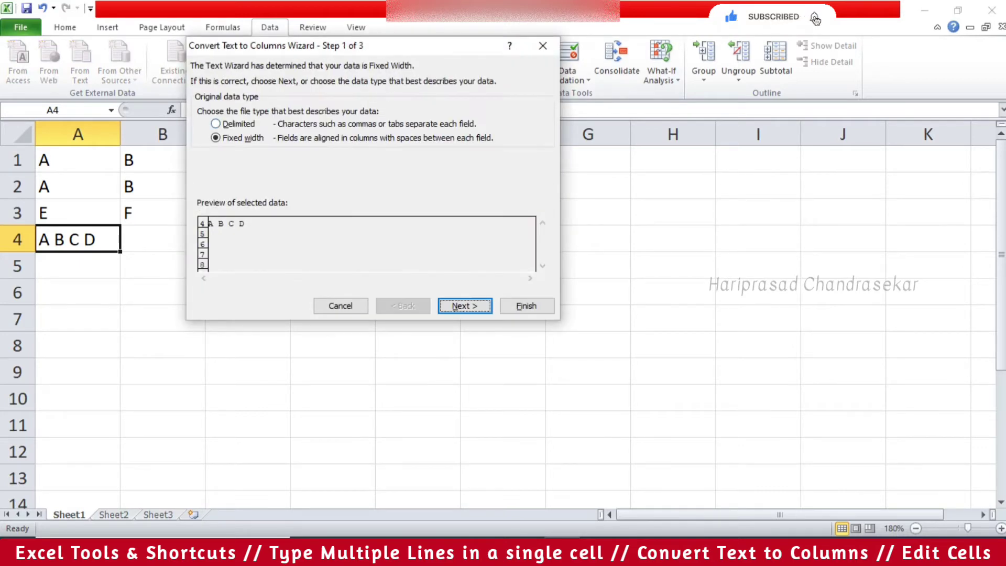
pyautogui.hotkey('alt', 'd')
pyautogui.press('Tab')
pyautogui.press('Return')
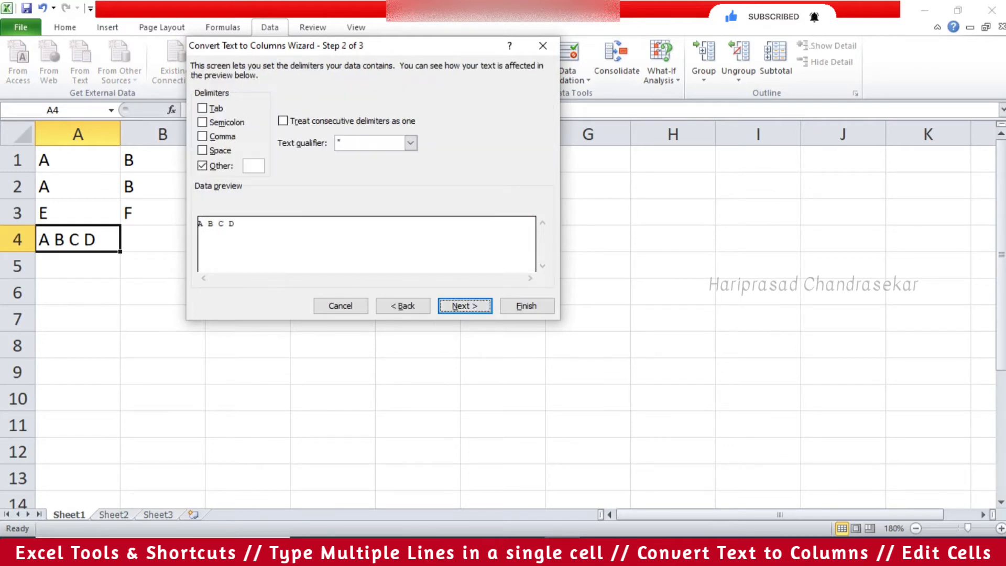
pyautogui.hotkey('alt', 'o')
pyautogui.hotkey('alt', 's')
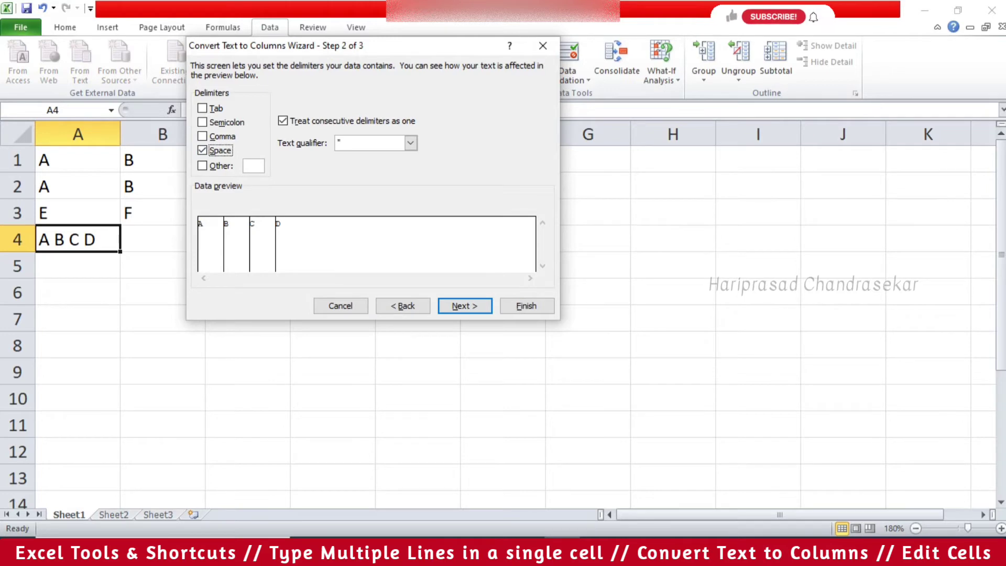
pyautogui.press('Return')
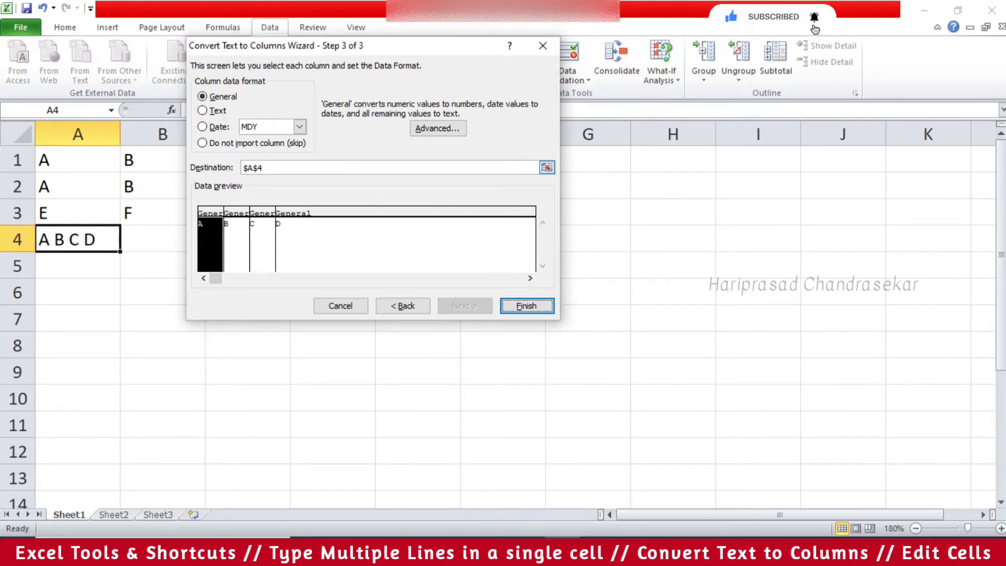
# Set the destination to A5 and finish, placing A, B, C, D in A5:D5
pyautogui.click(547, 167)
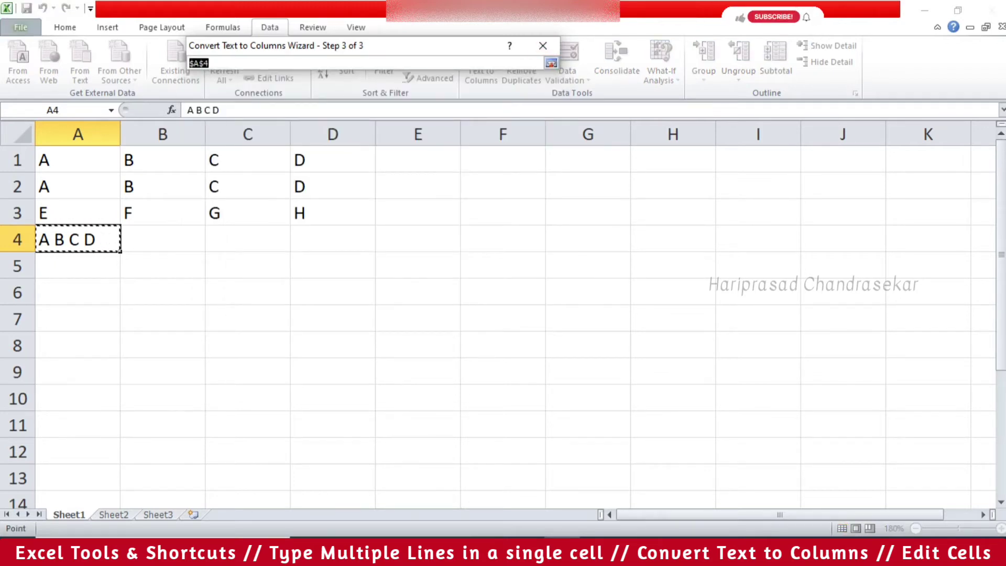
pyautogui.click(78, 265)
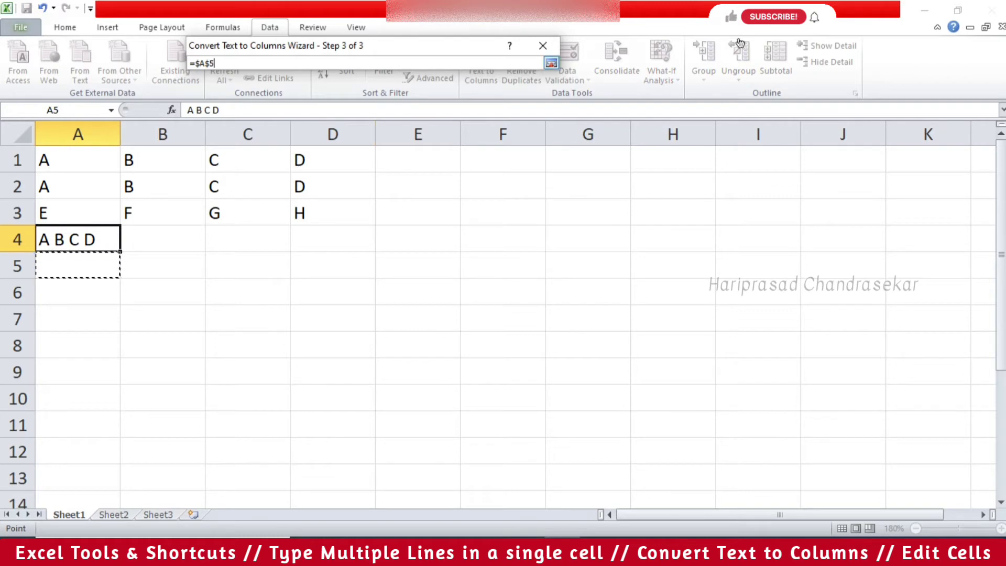
pyautogui.click(552, 63)
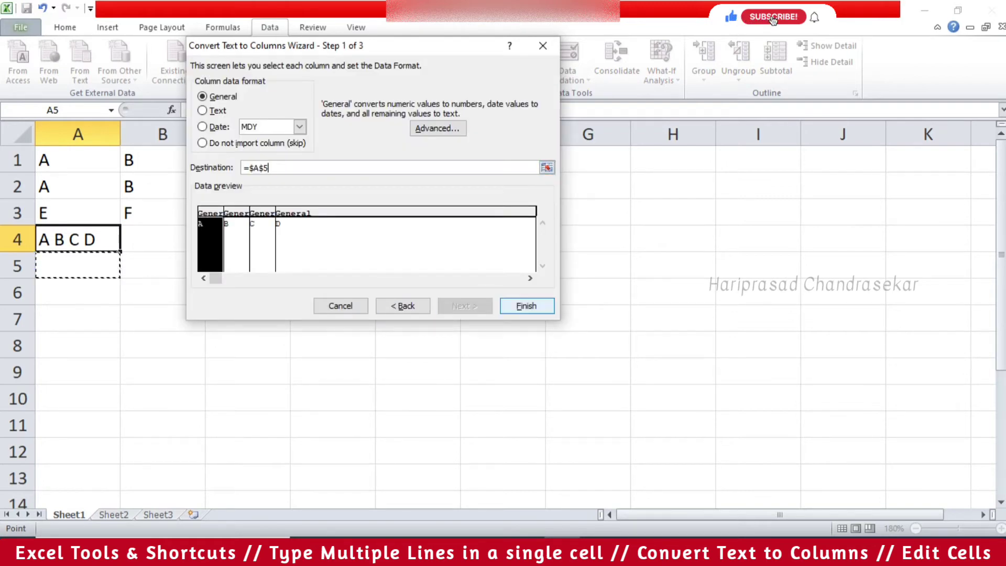
pyautogui.click(527, 306)
pyautogui.press('Return')
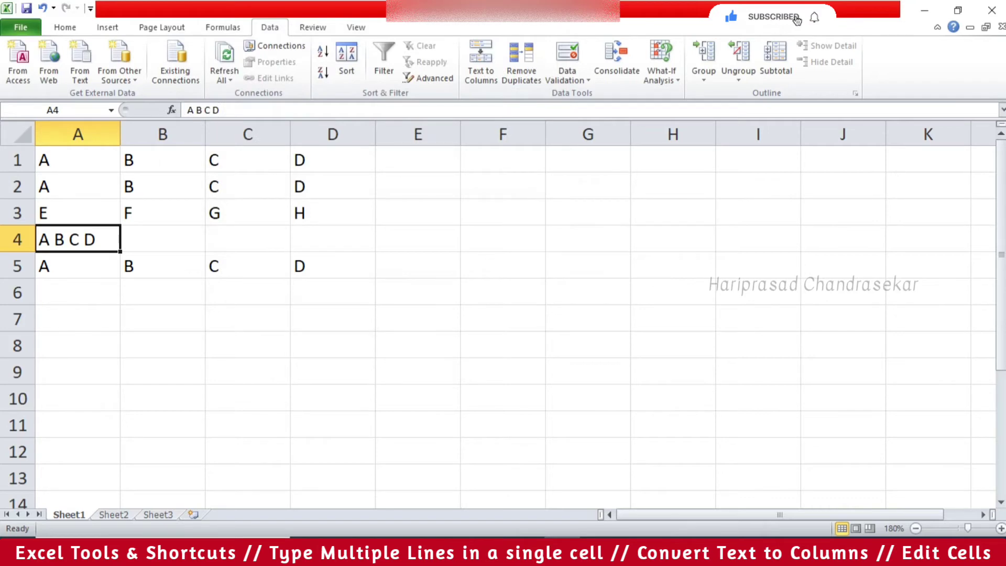
# Enter 'A,B,C,D' in cell A6
pyautogui.press('Down')
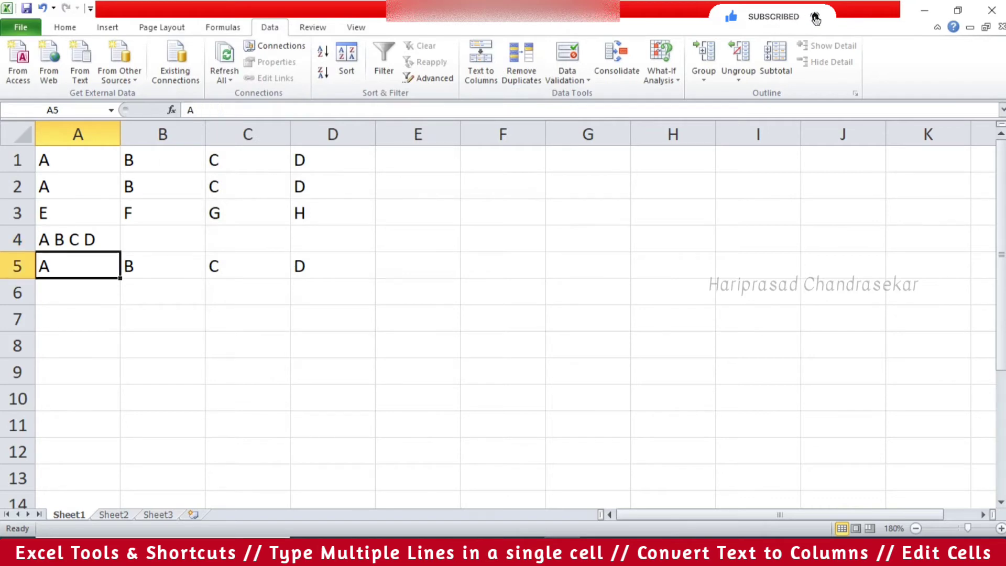
pyautogui.press('Up')
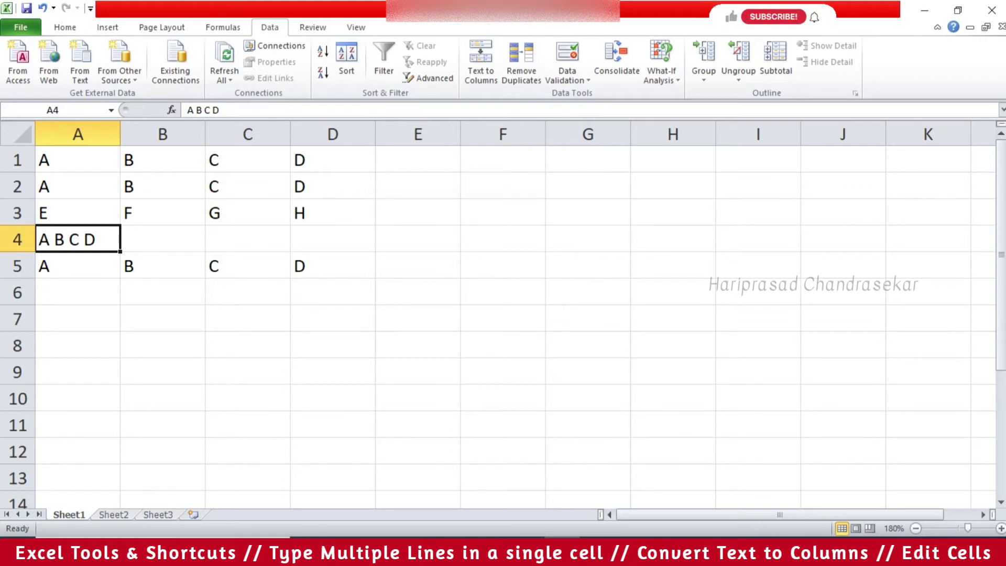
pyautogui.press('Down')
pyautogui.press('Down')
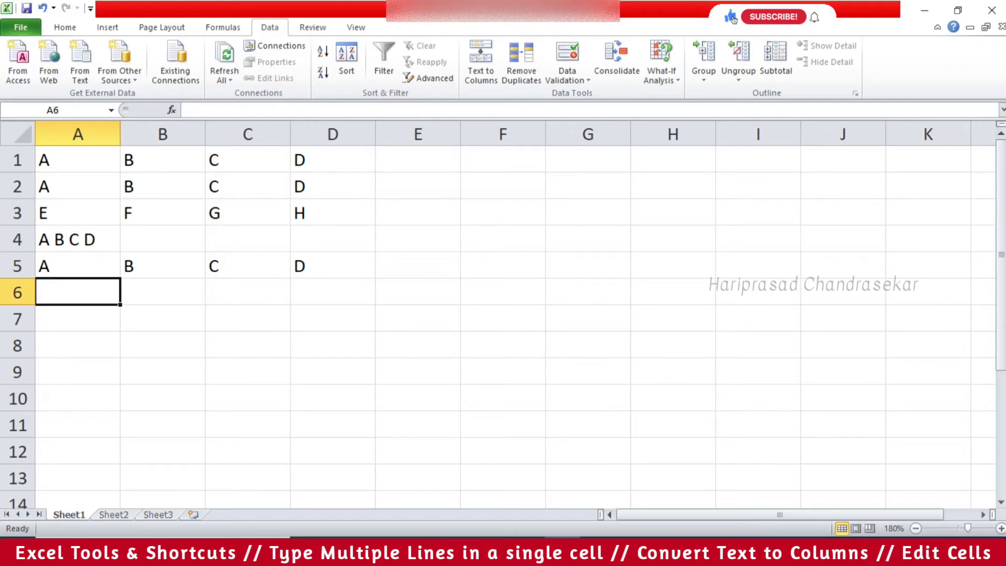
pyautogui.press('Up')
pyautogui.press('Up')
pyautogui.press('Down')
pyautogui.press('Down')
pyautogui.write('A,B')
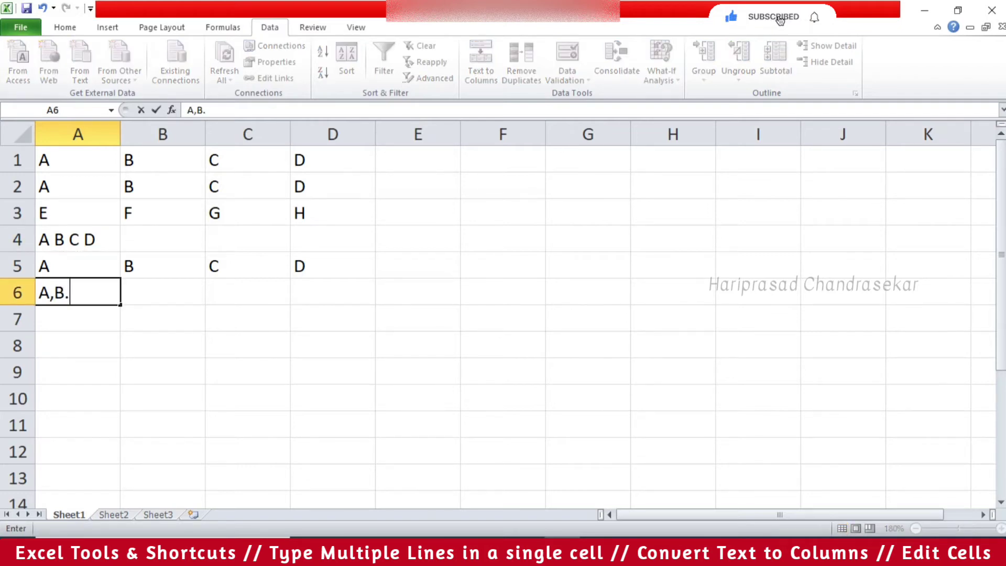
pyautogui.write(',C,D')
pyautogui.press('Tab')
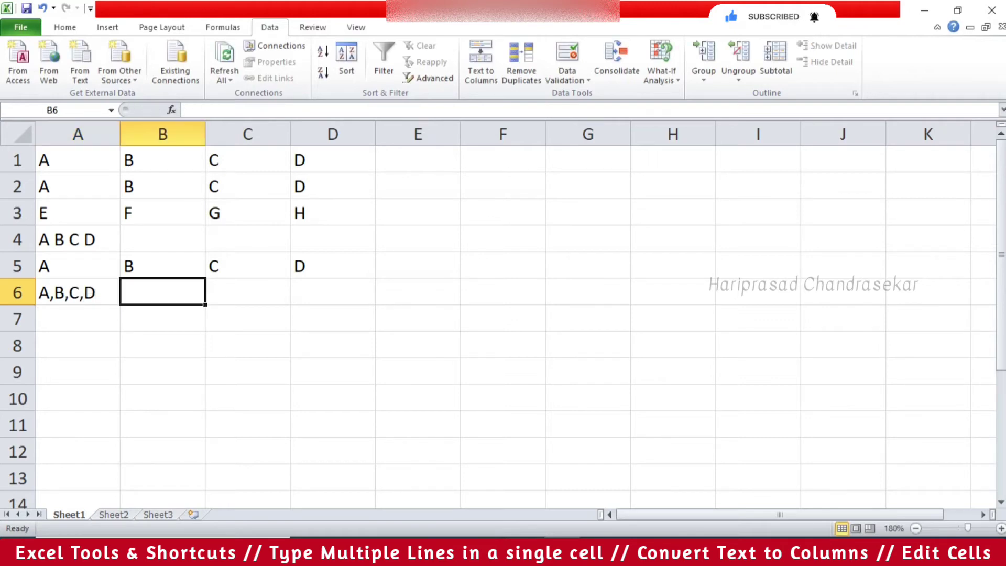
pyautogui.press('Left')
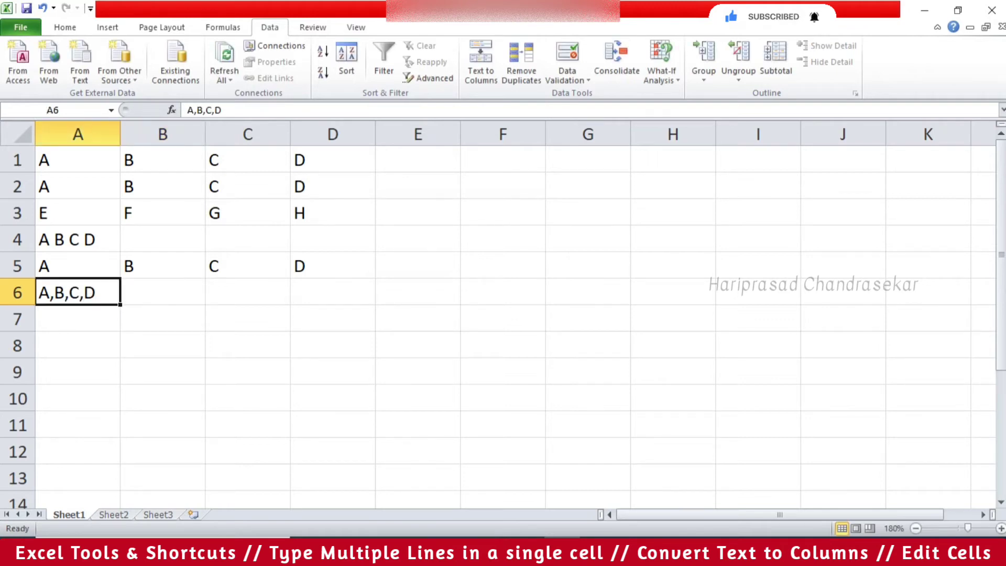
# Split A6 on commas with destination $B$6, filling B6:E6 with A, B, C, D
pyautogui.click(481, 61)
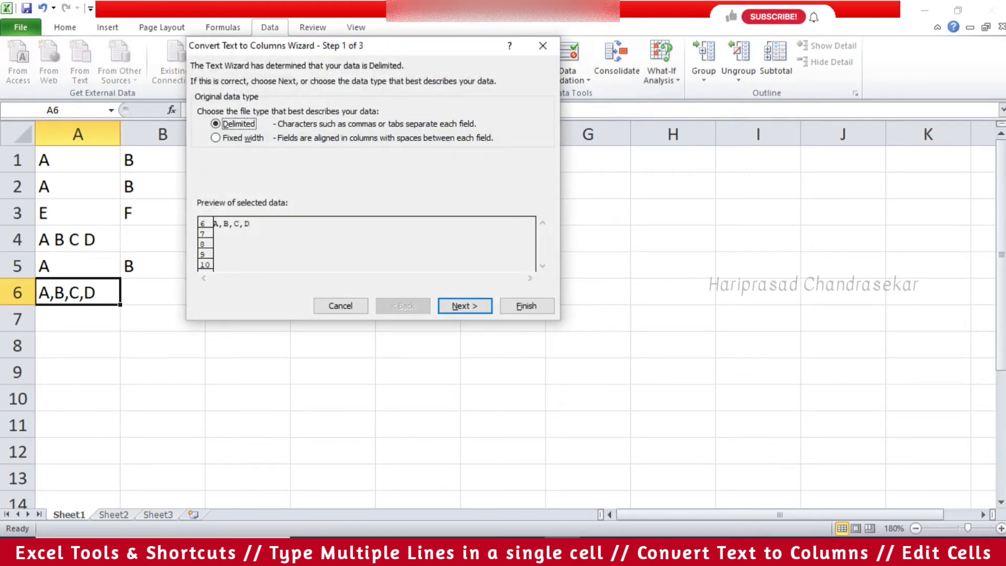
pyautogui.press('Return')
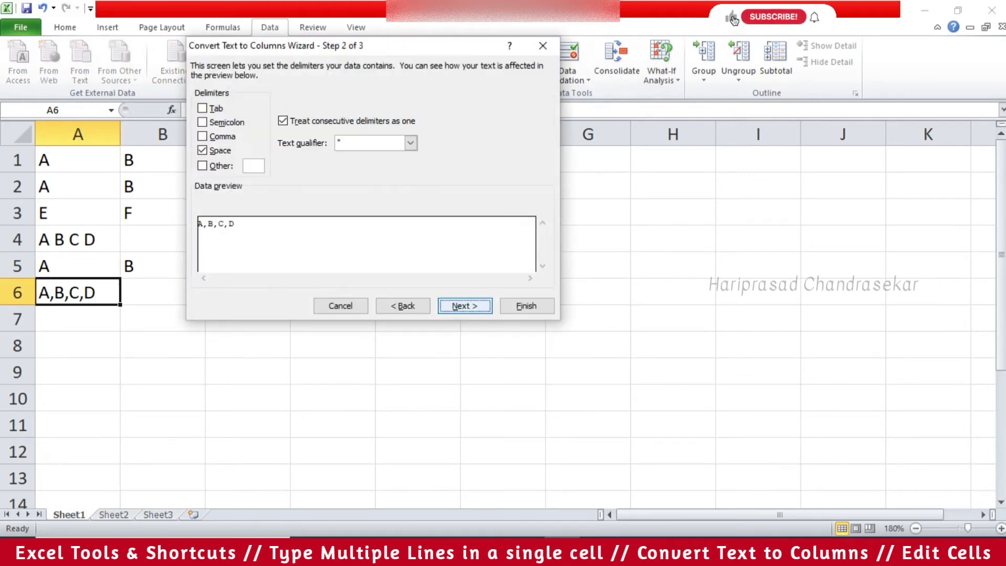
pyautogui.hotkey('alt', 'c')
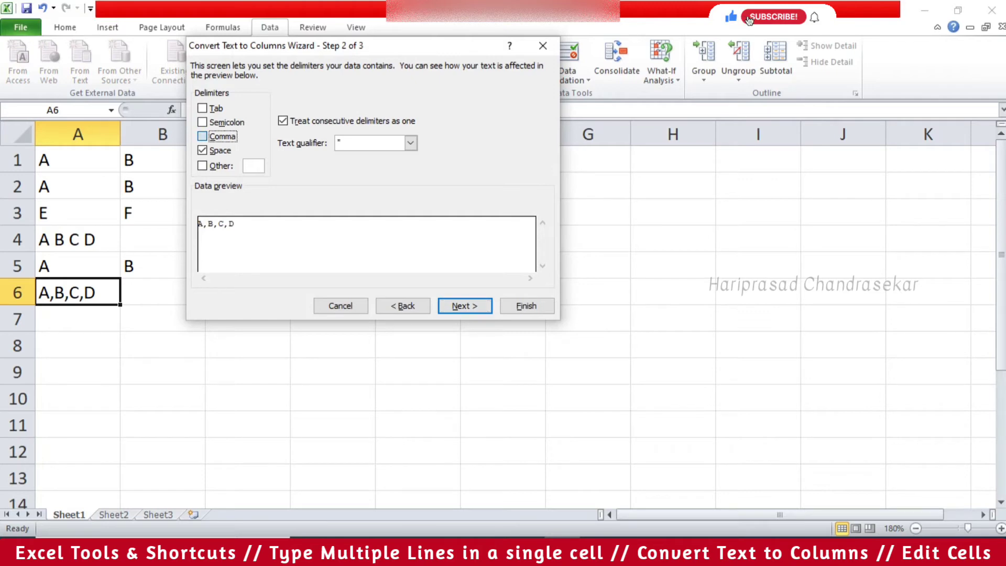
pyautogui.hotkey('alt', 's')
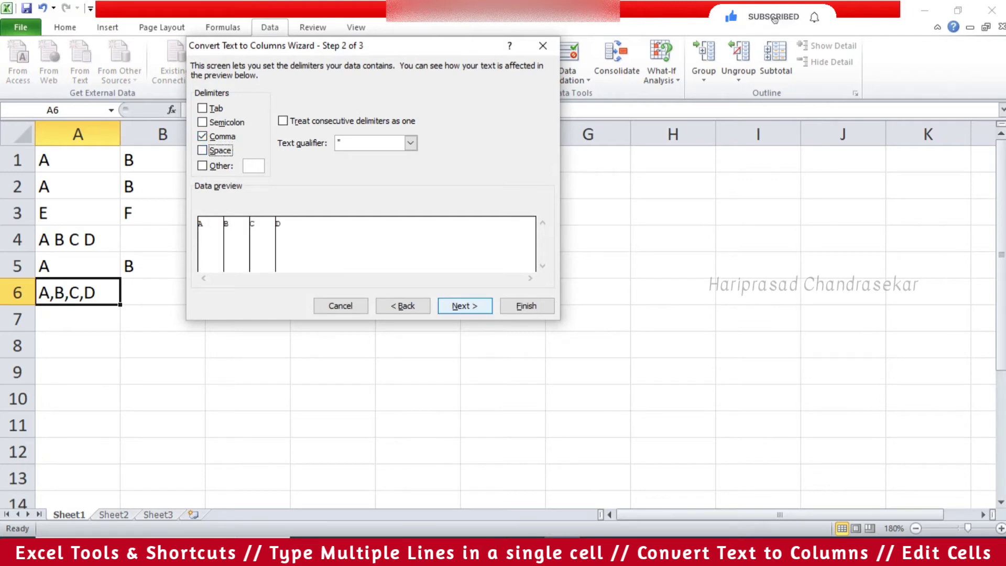
pyautogui.press('Return')
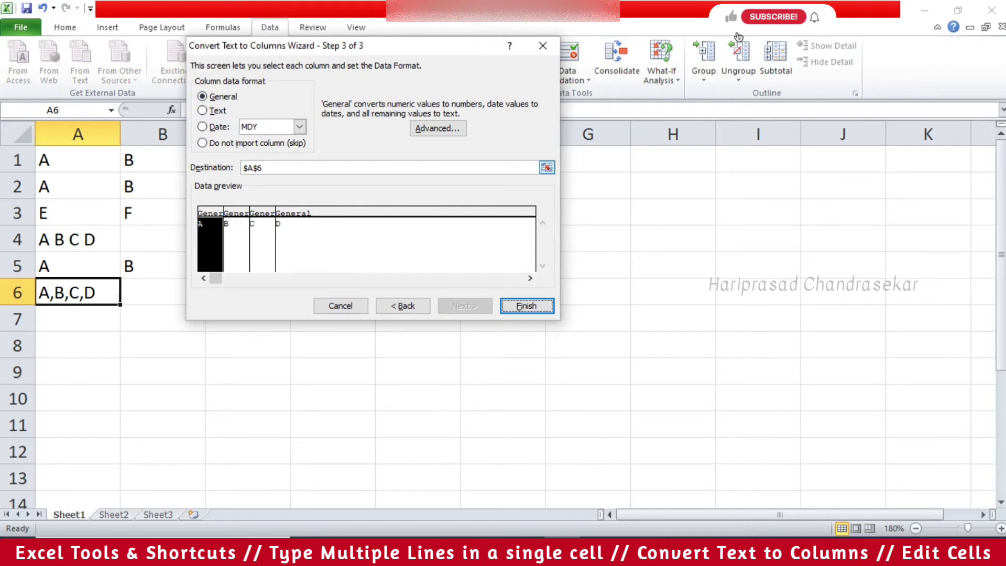
pyautogui.click(547, 168)
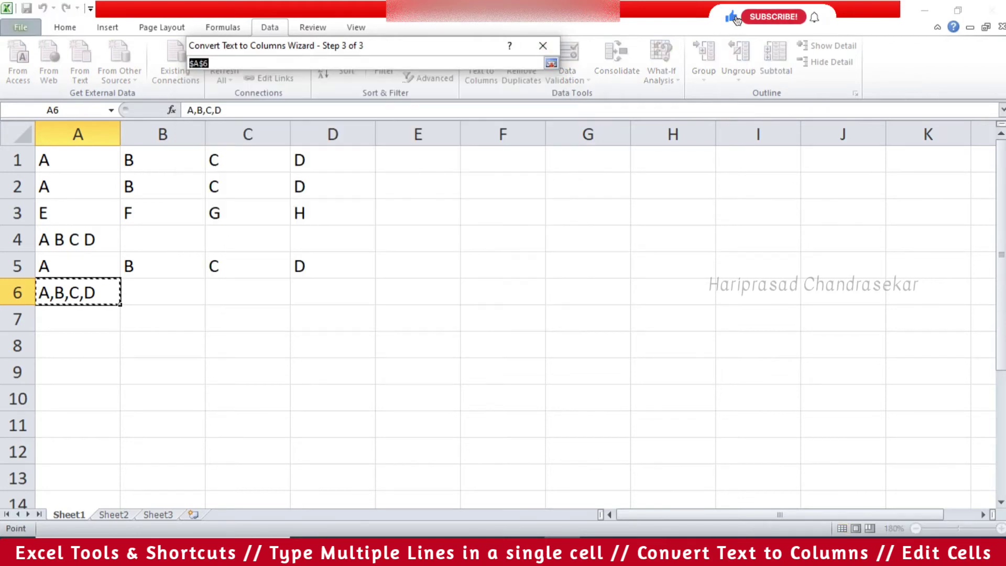
pyautogui.click(163, 292)
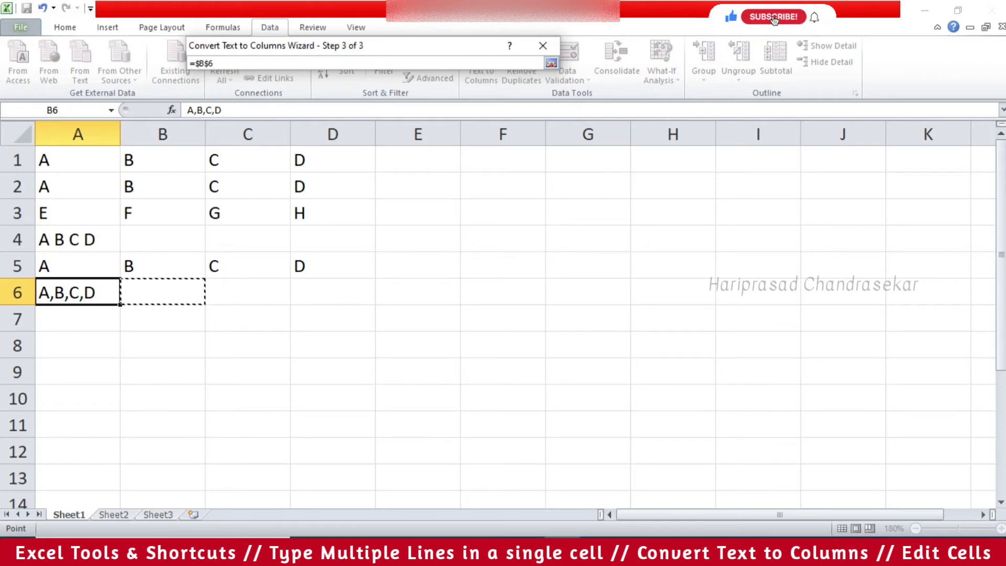
pyautogui.press('Return')
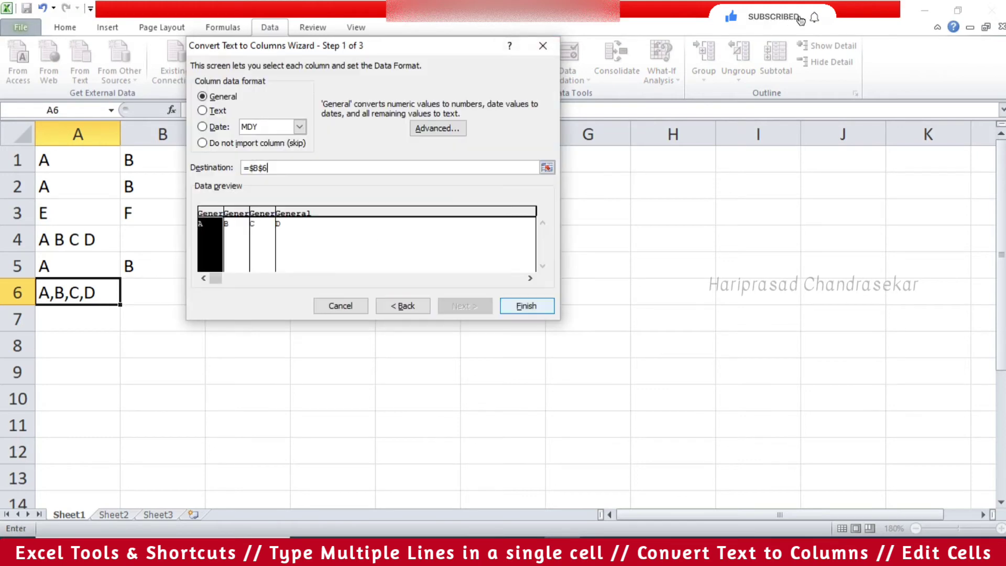
pyautogui.press('Return')
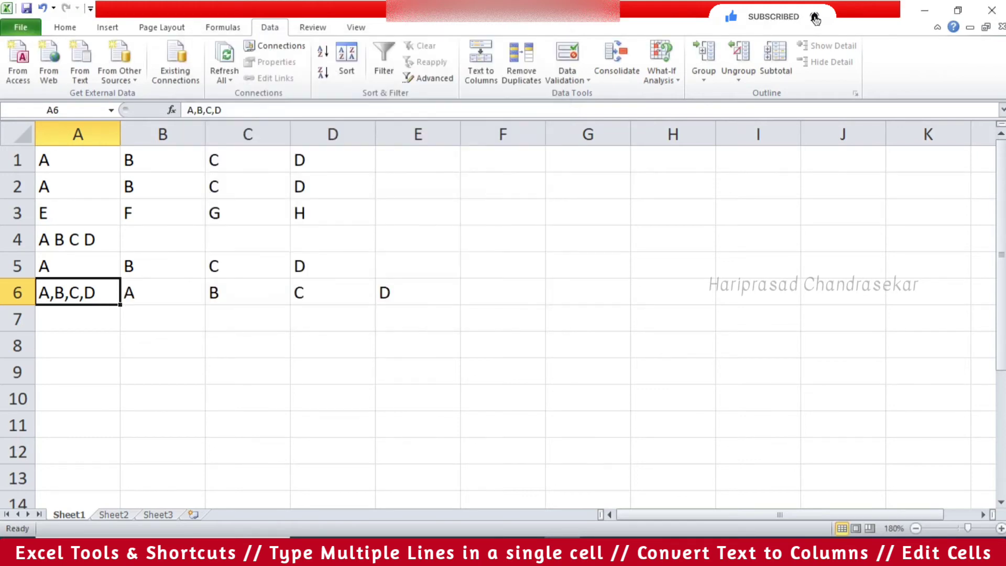
pyautogui.press('Right')
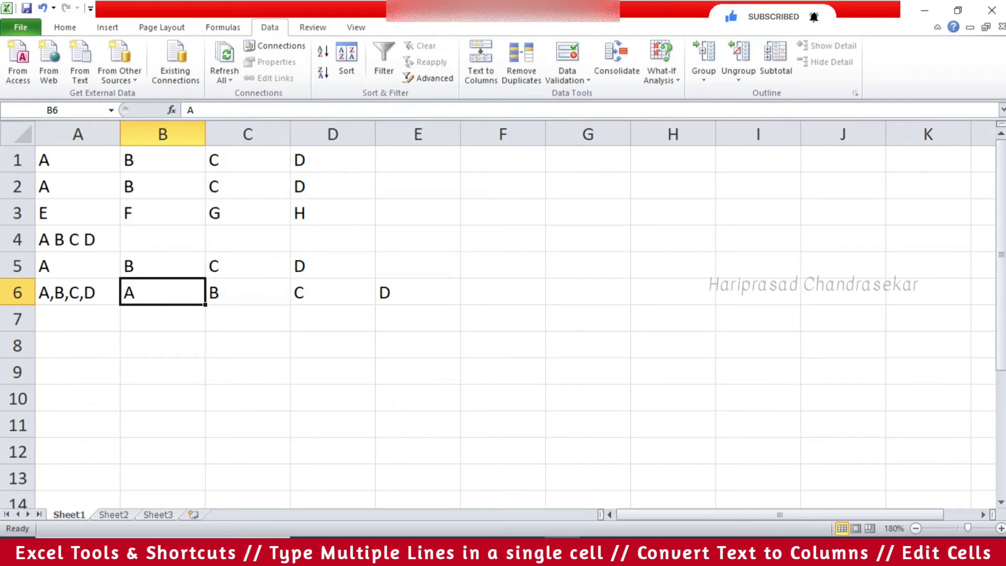
pyautogui.click(77, 292)
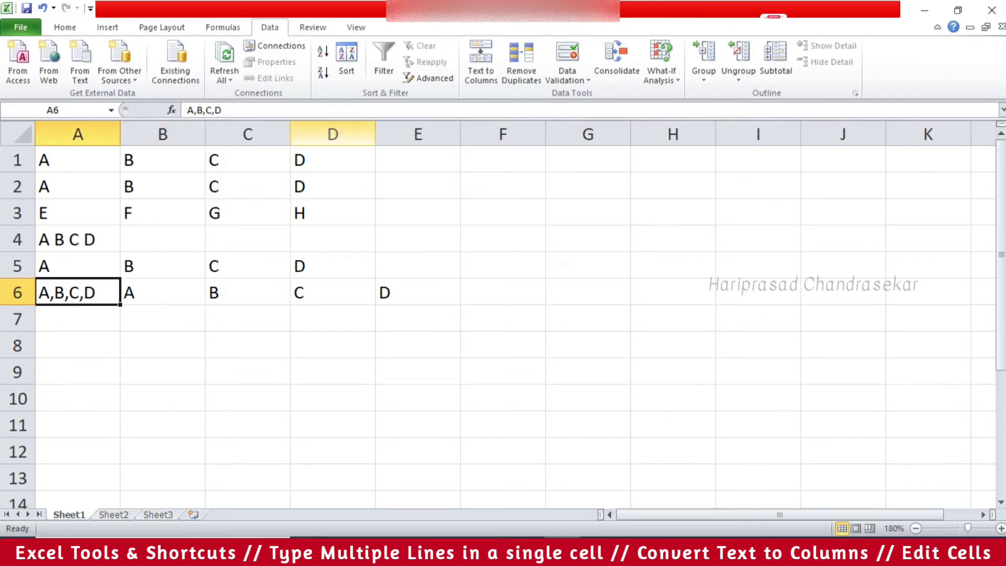
# Set up a fixed-width split of A6 with column breaks after each letter
pyautogui.click(481, 62)
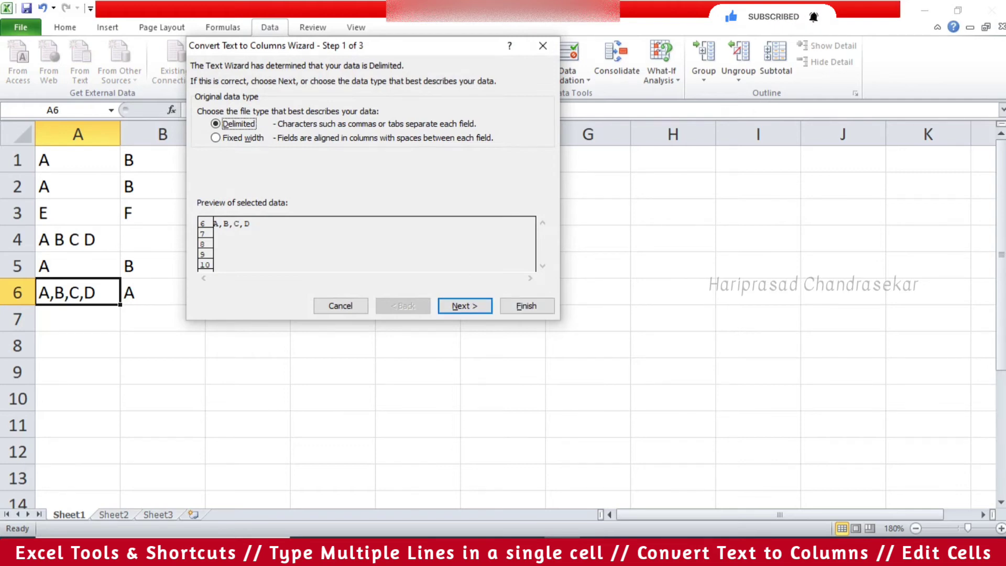
pyautogui.click(216, 137)
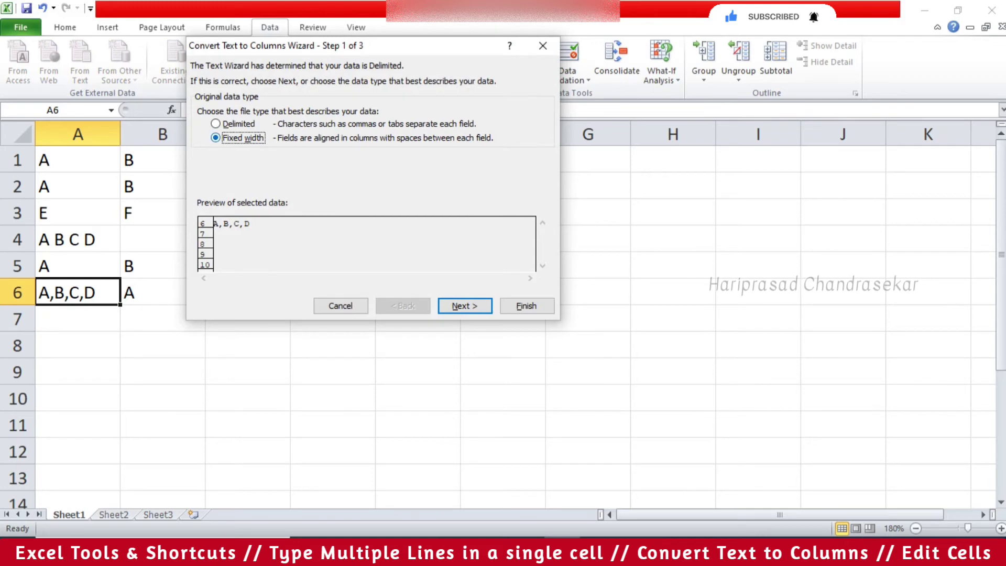
pyautogui.hotkey('alt', 'n')
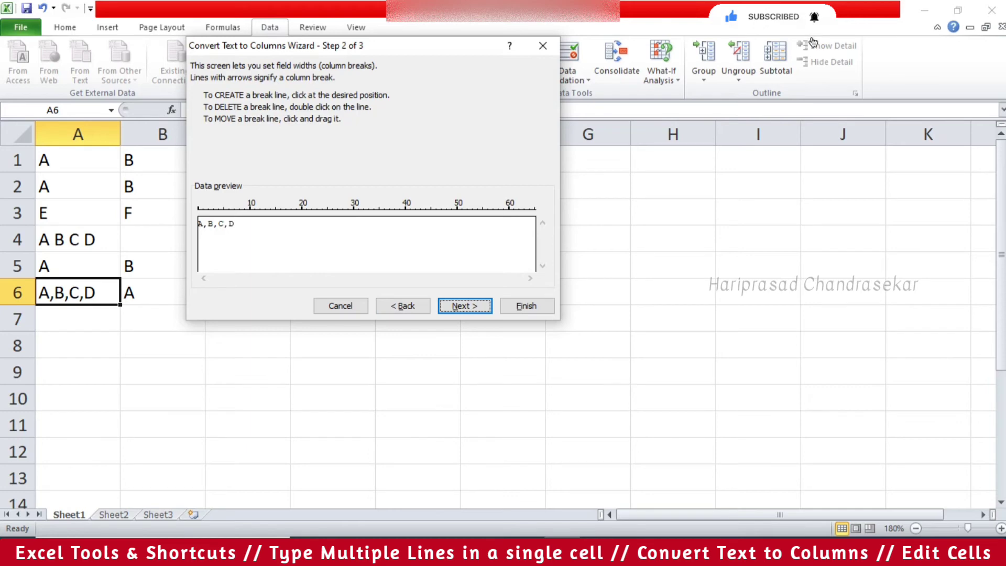
pyautogui.click(203, 231)
pyautogui.click(213, 230)
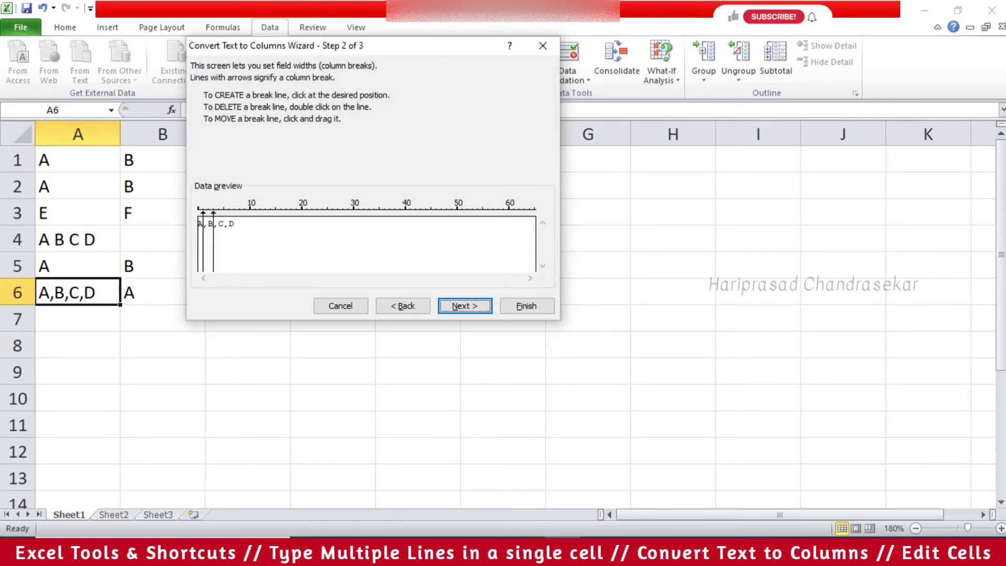
pyautogui.click(224, 231)
pyautogui.click(234, 230)
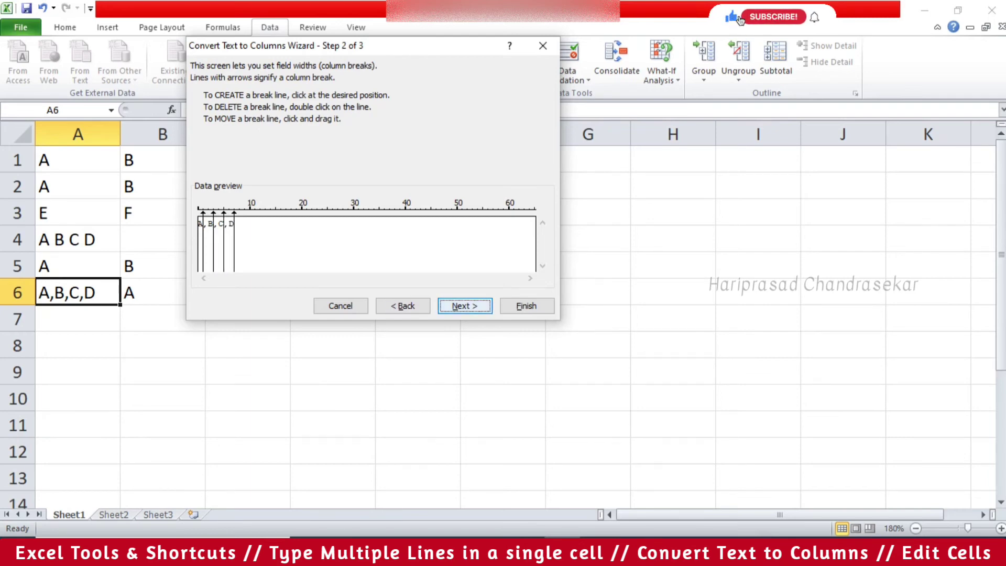
pyautogui.press('Return')
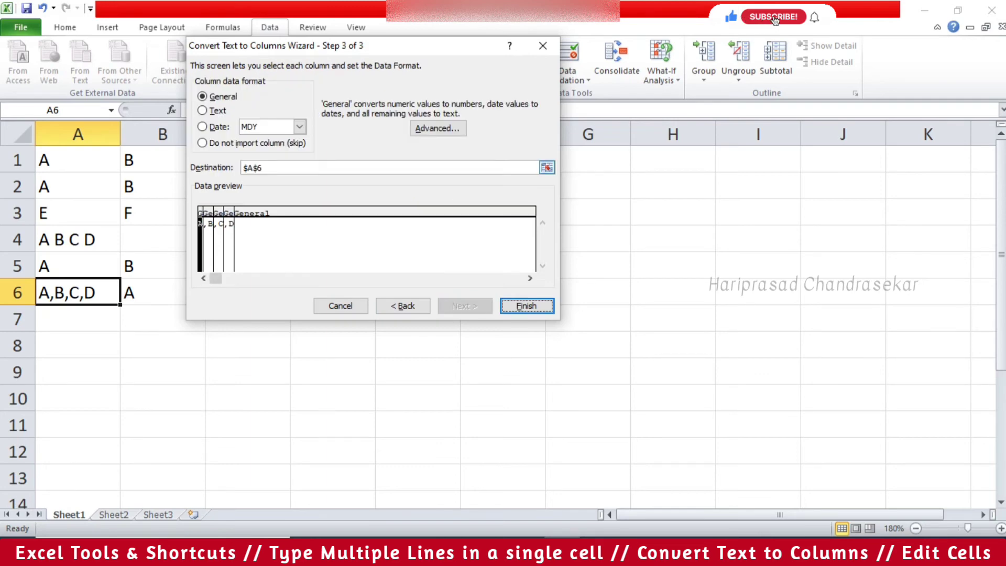
# Send the split to destination A8 and finish, giving A, ,B, ,C and ,D in A8:D8
pyautogui.click(547, 168)
pyautogui.click(77, 345)
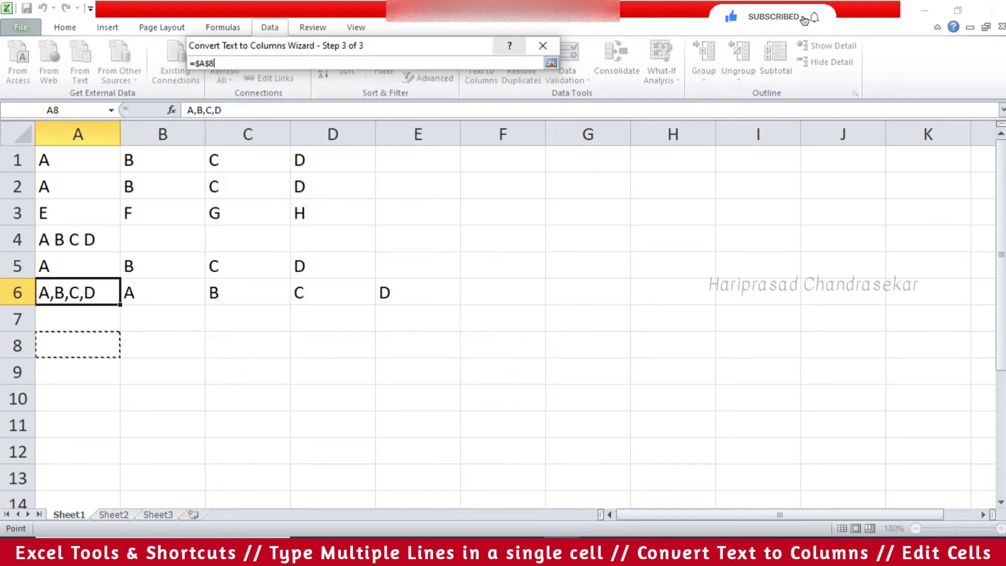
pyautogui.click(551, 63)
pyautogui.click(527, 306)
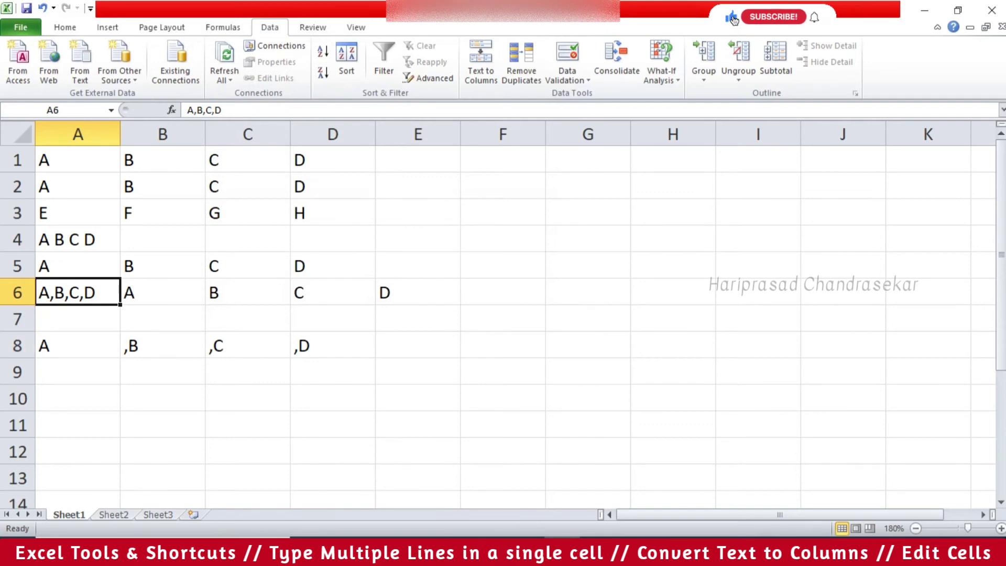
# Remove the leading comma from B8 and undo an accidental 2 typed into C8
pyautogui.click(77, 346)
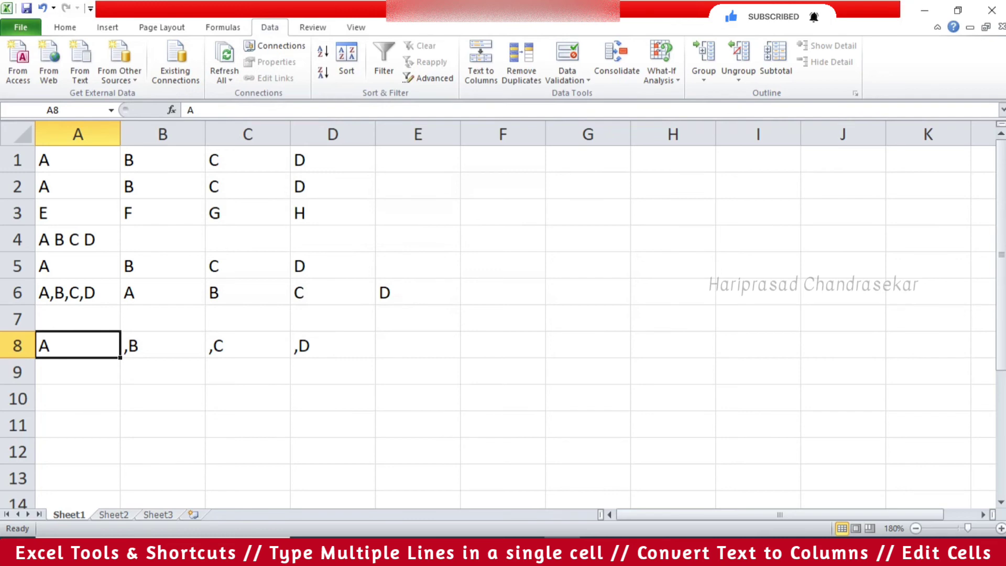
pyautogui.click(131, 346)
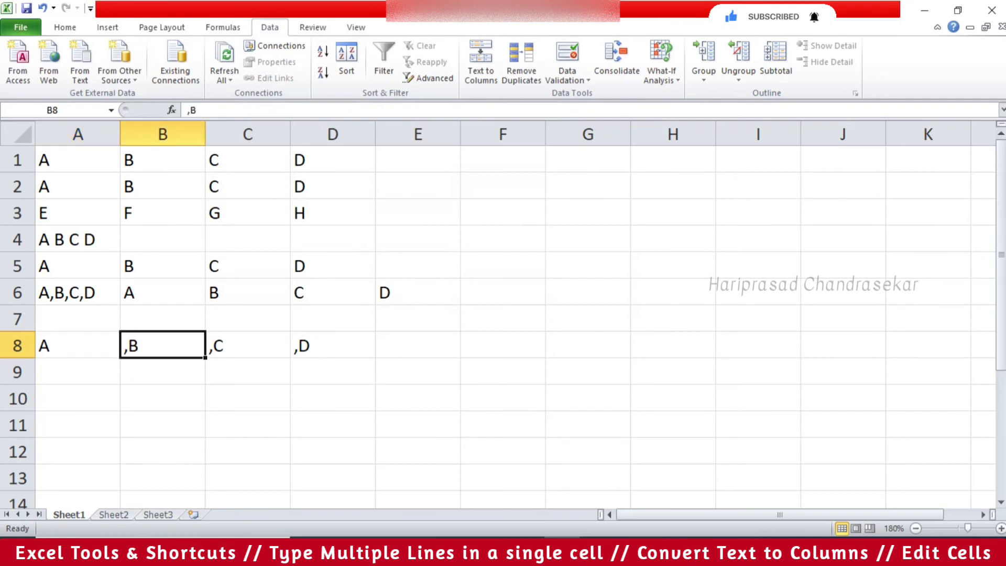
pyautogui.doubleClick(129, 346)
pyautogui.press('Home')
pyautogui.press('Delete')
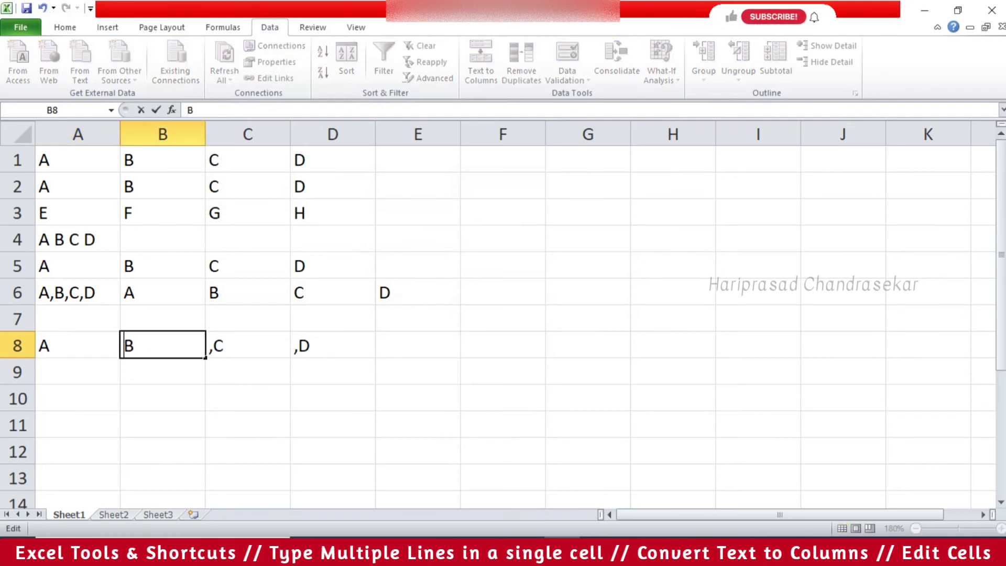
pyautogui.press('Tab')
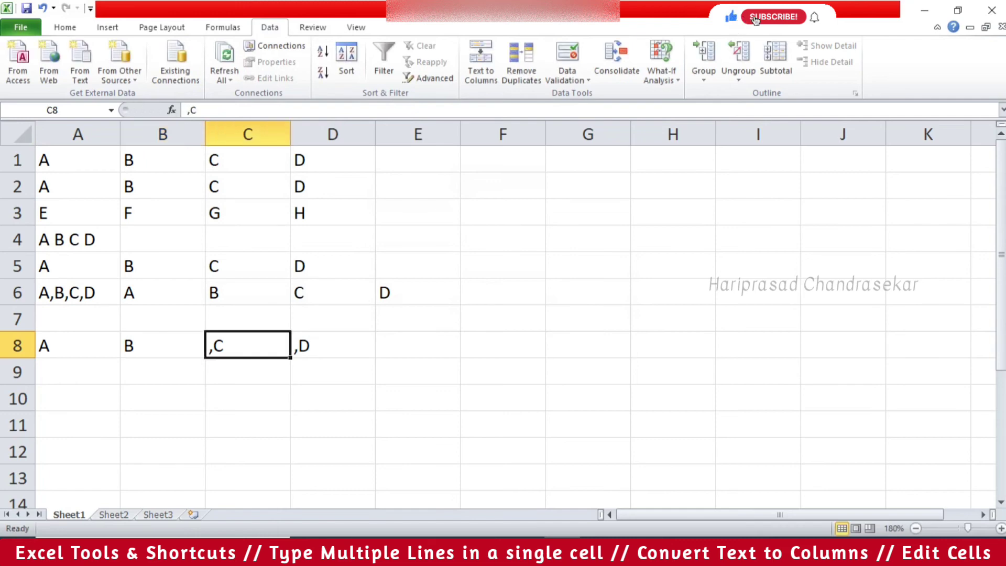
pyautogui.write('2')
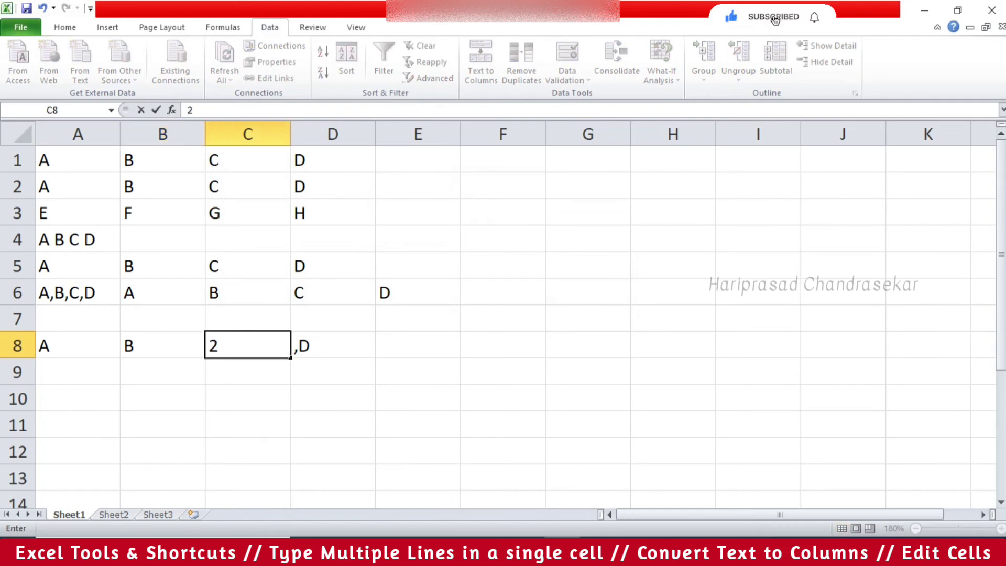
pyautogui.hotkey('shift', 'Tab')
pyautogui.press('Tab')
pyautogui.press('Tab')
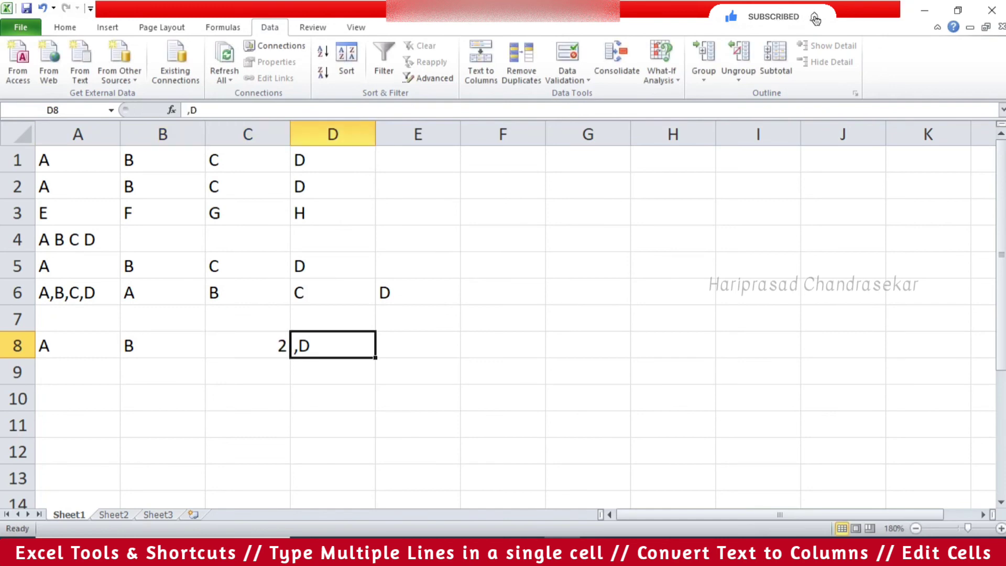
pyautogui.hotkey('ctrl', 'z')
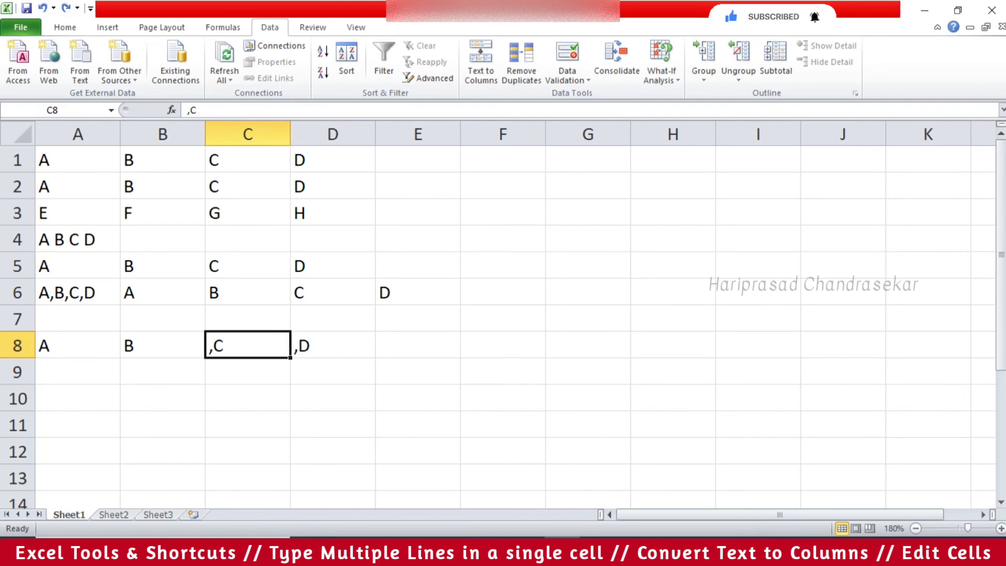
# Delete the leading commas from C8 and D8 so they read C and D
pyautogui.press('F2')
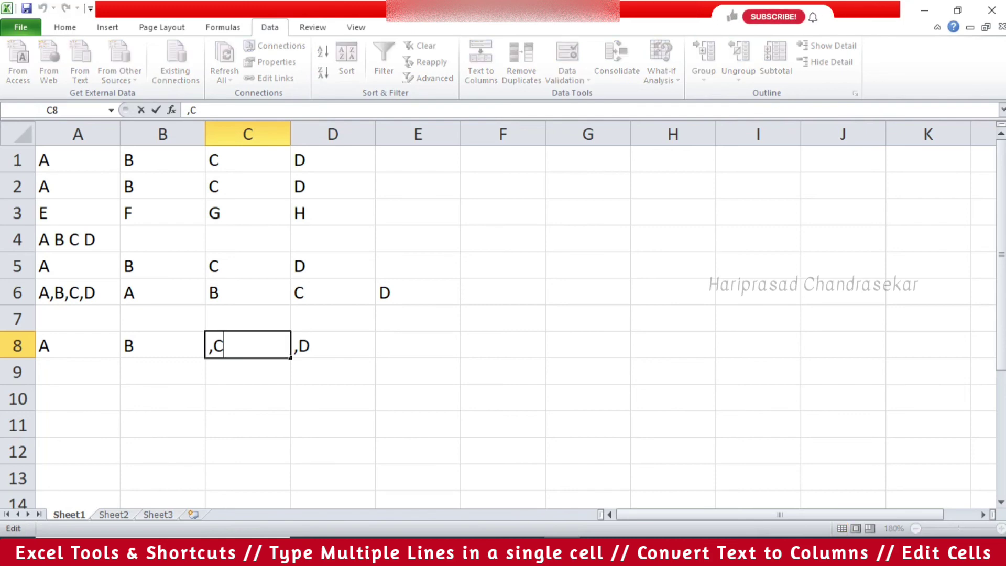
pyautogui.press('Left')
pyautogui.press('BackSpace')
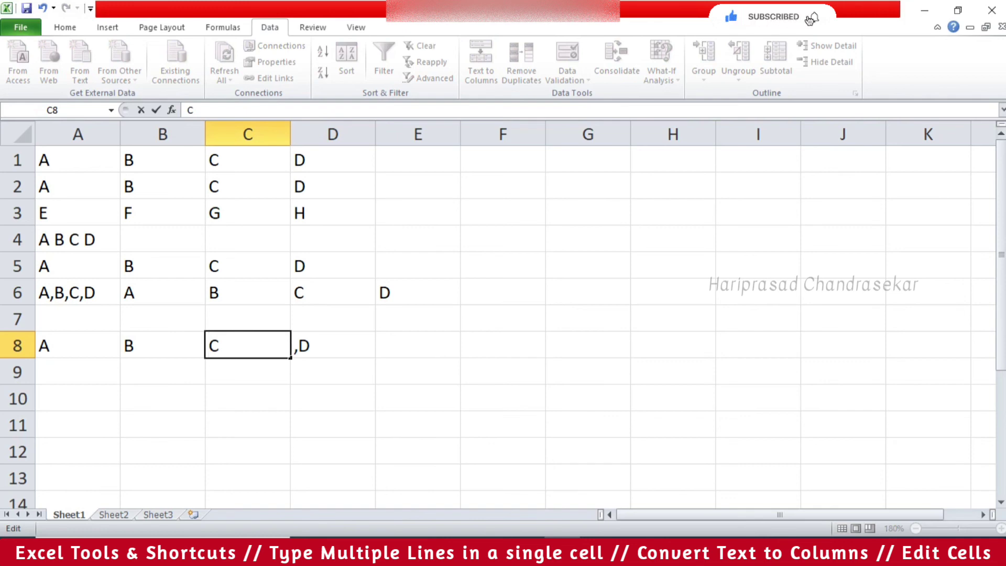
pyautogui.press('Tab')
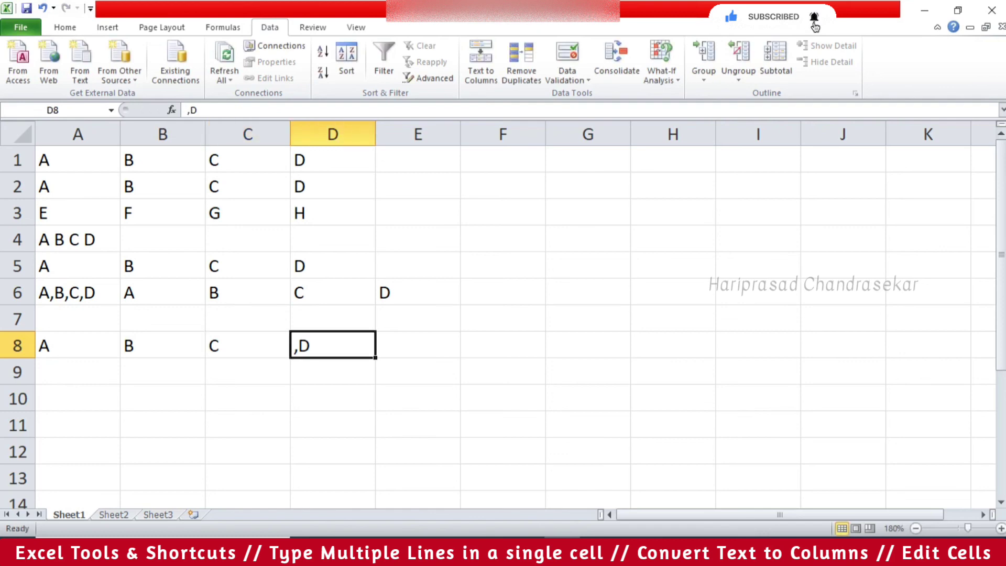
pyautogui.press('F2')
pyautogui.press('Home')
pyautogui.press('Delete')
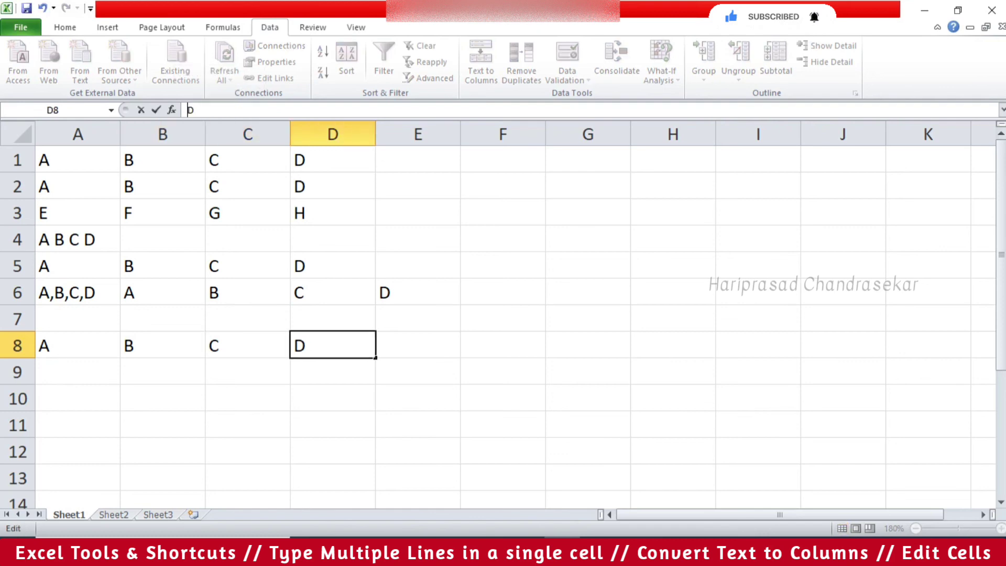
pyautogui.press('Return')
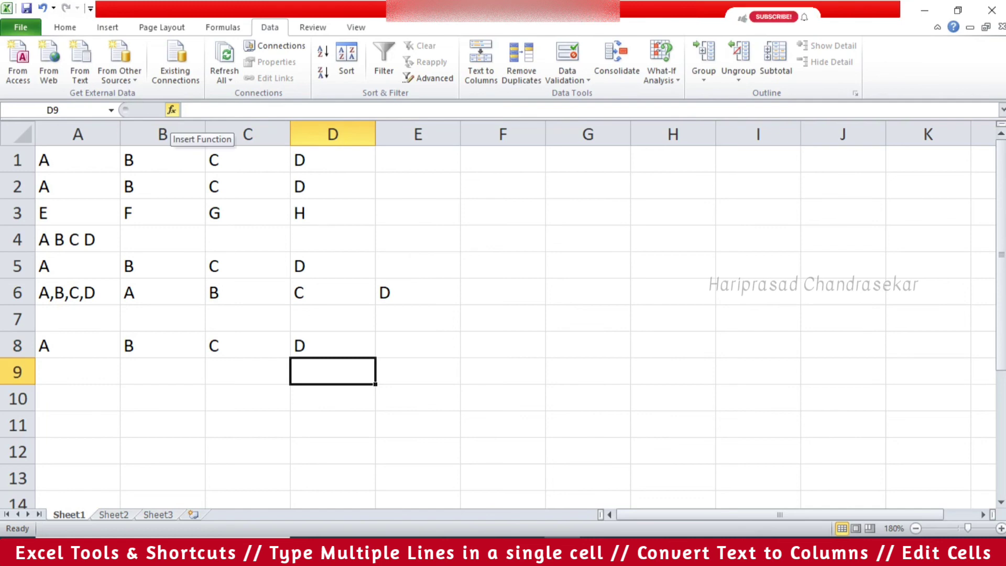